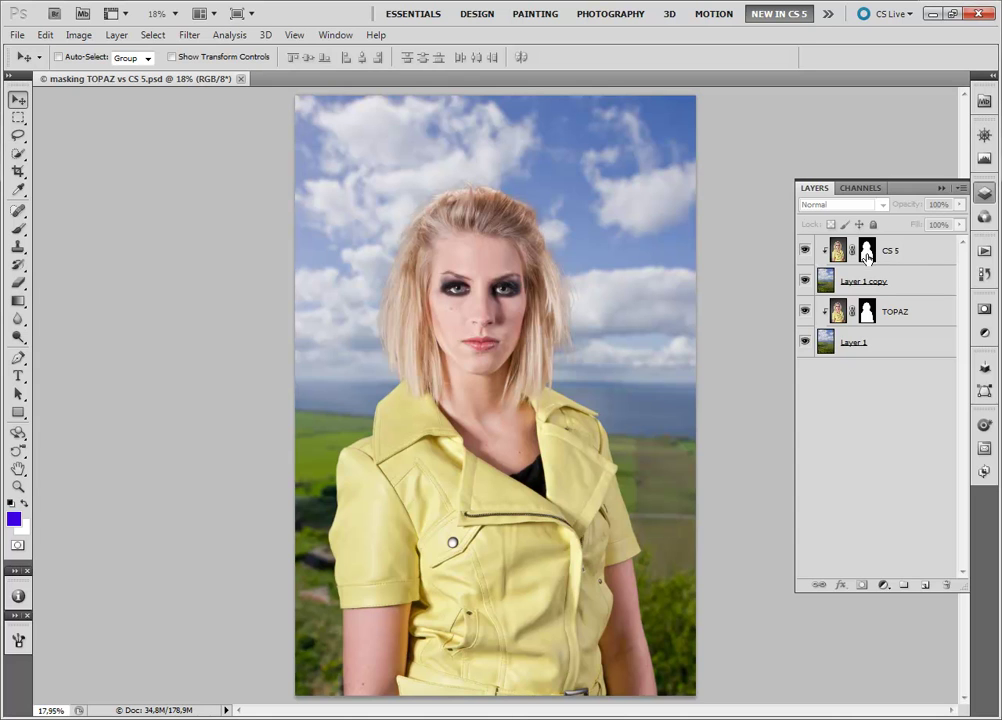
- View the CS 5 mask alone at 50% zoom on the head, then switch to the TOPAZ mask
alt+click(866, 253)
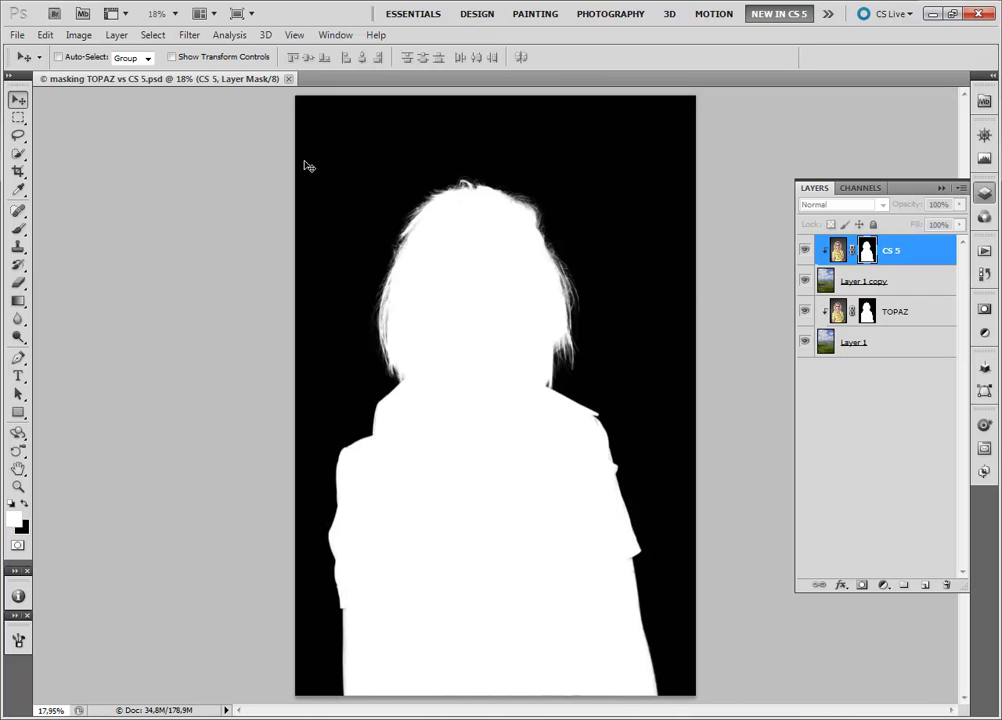
click(175, 13)
click(179, 53)
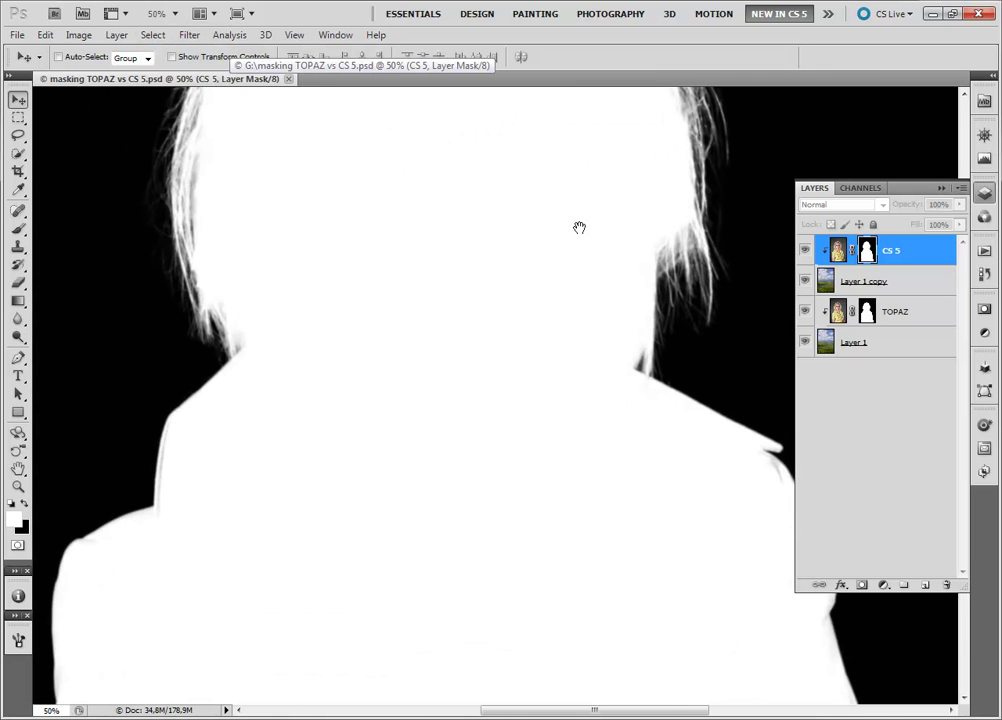
drag(580, 227, 553, 528)
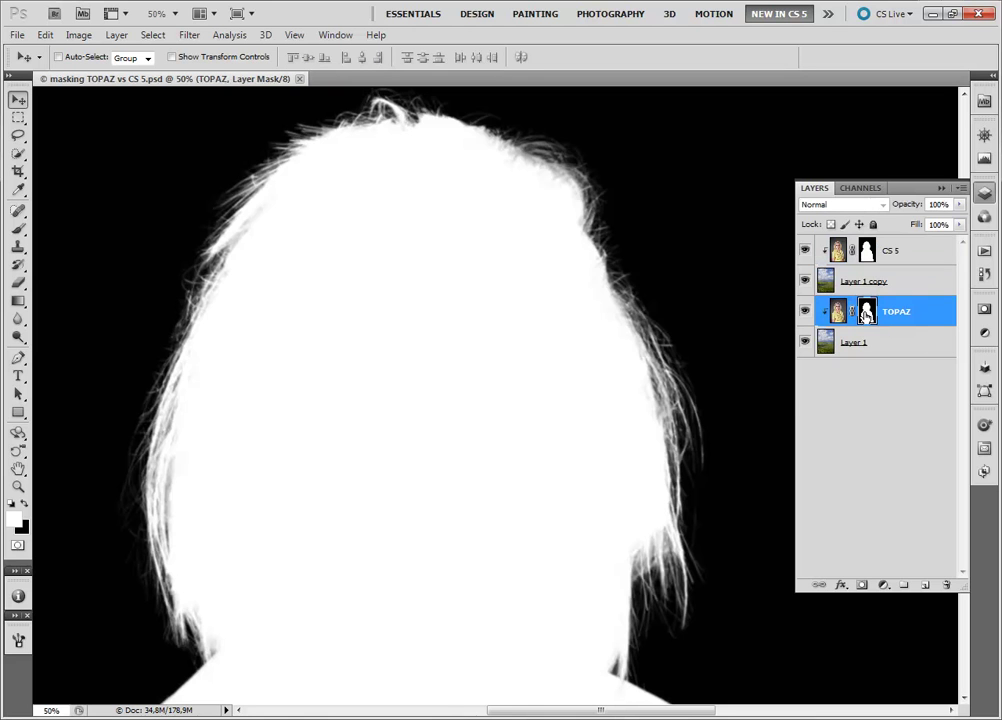
click(866, 313)
alt+click(866, 313)
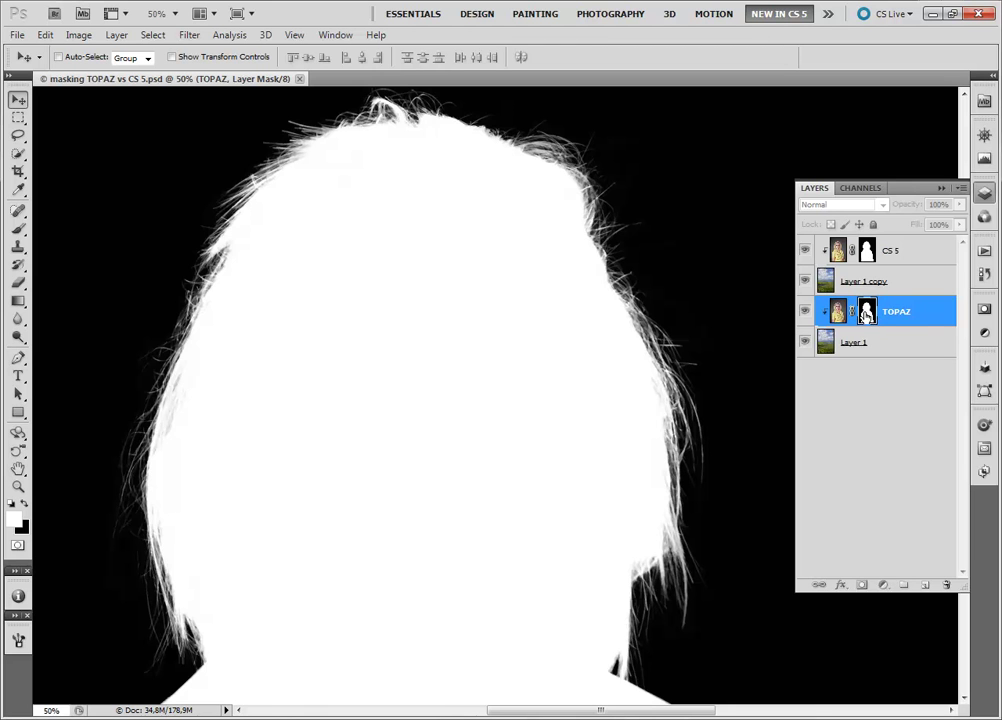
- Return to the full composite and hide Layer 1 copy to reveal the TOPAZ edges
alt+click(866, 312)
click(805, 250)
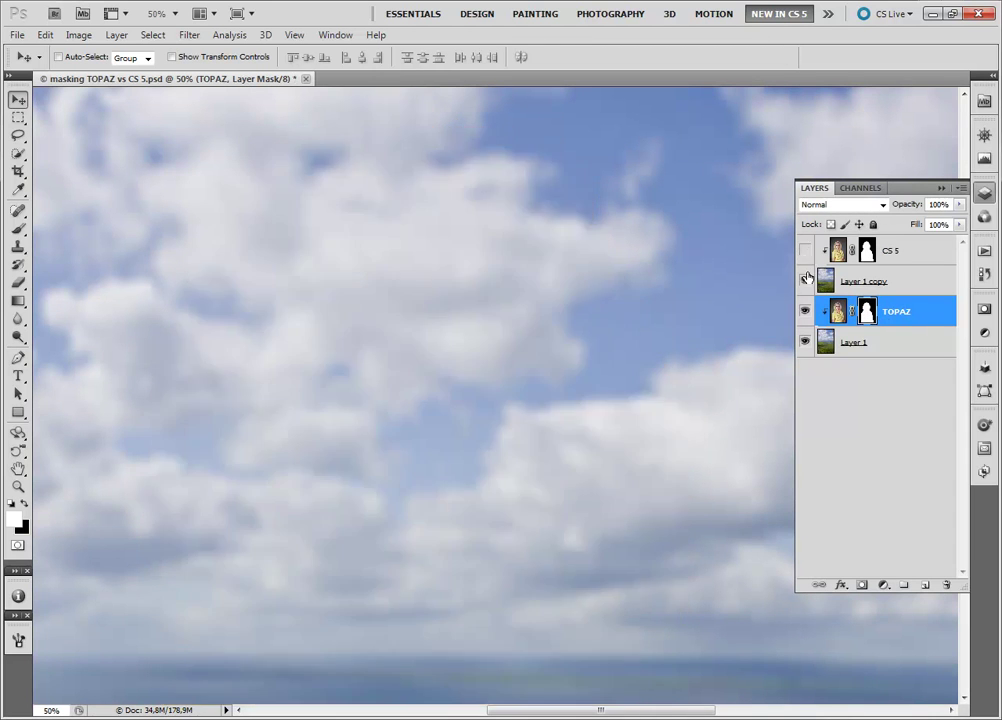
click(805, 281)
click(805, 250)
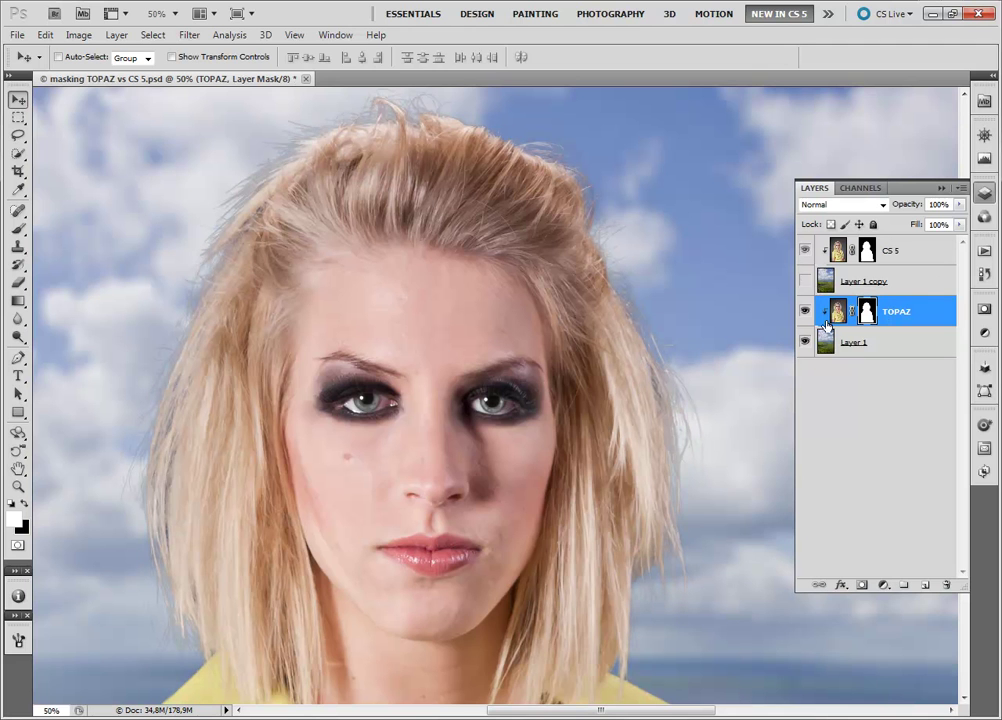
drag(611, 454, 460, 398)
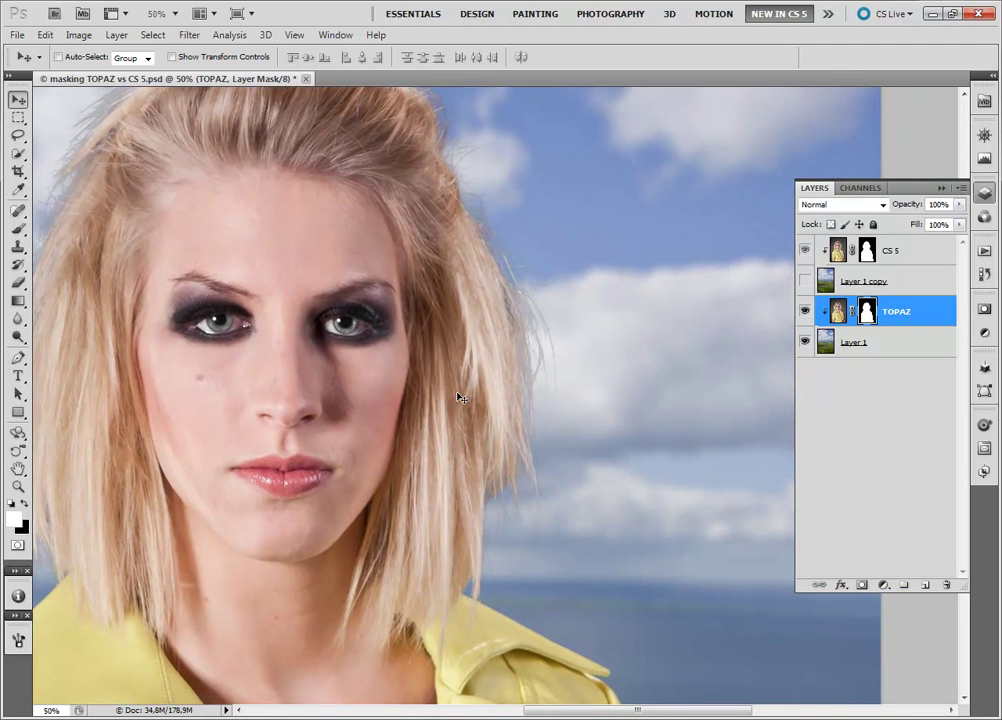
- Compare the hair edges by toggling Layer 1 copy on and off
click(805, 283)
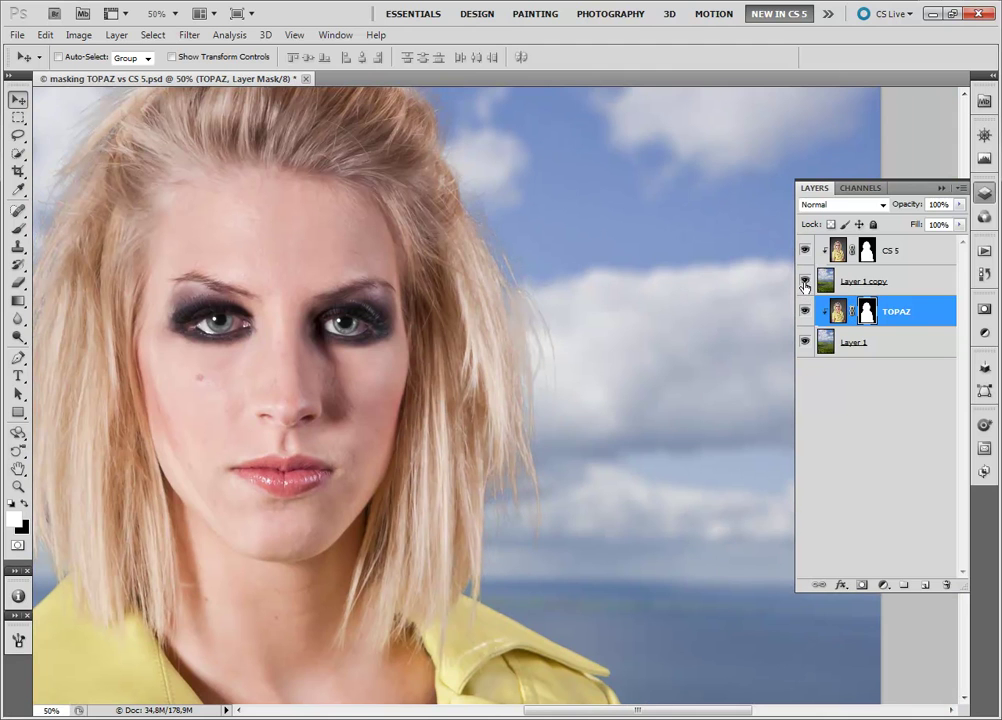
click(806, 284)
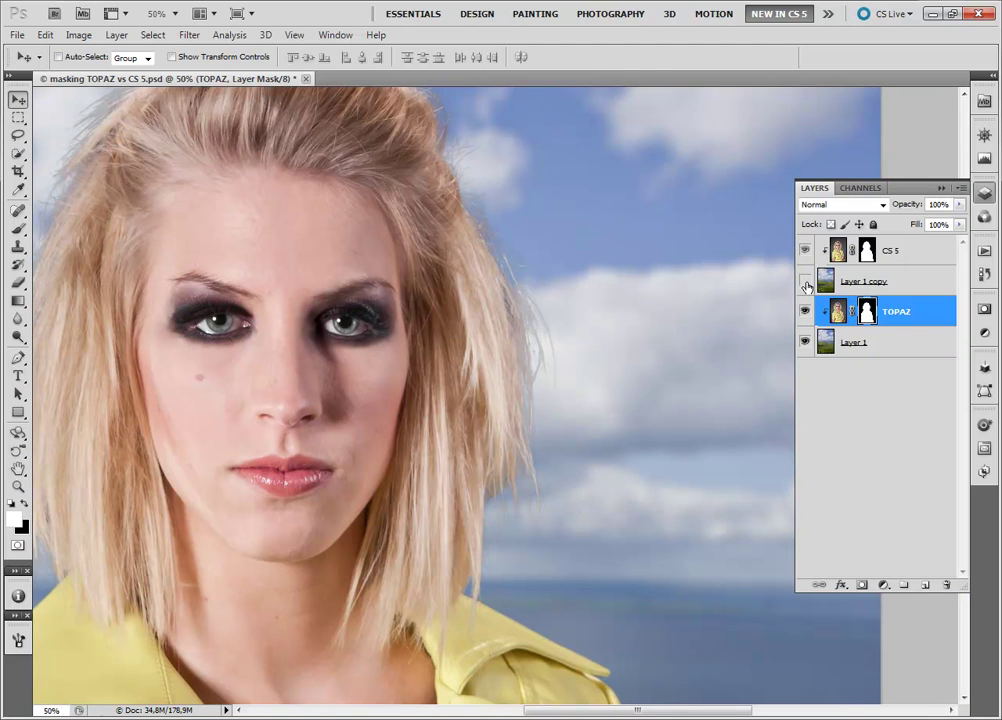
drag(309, 519, 651, 413)
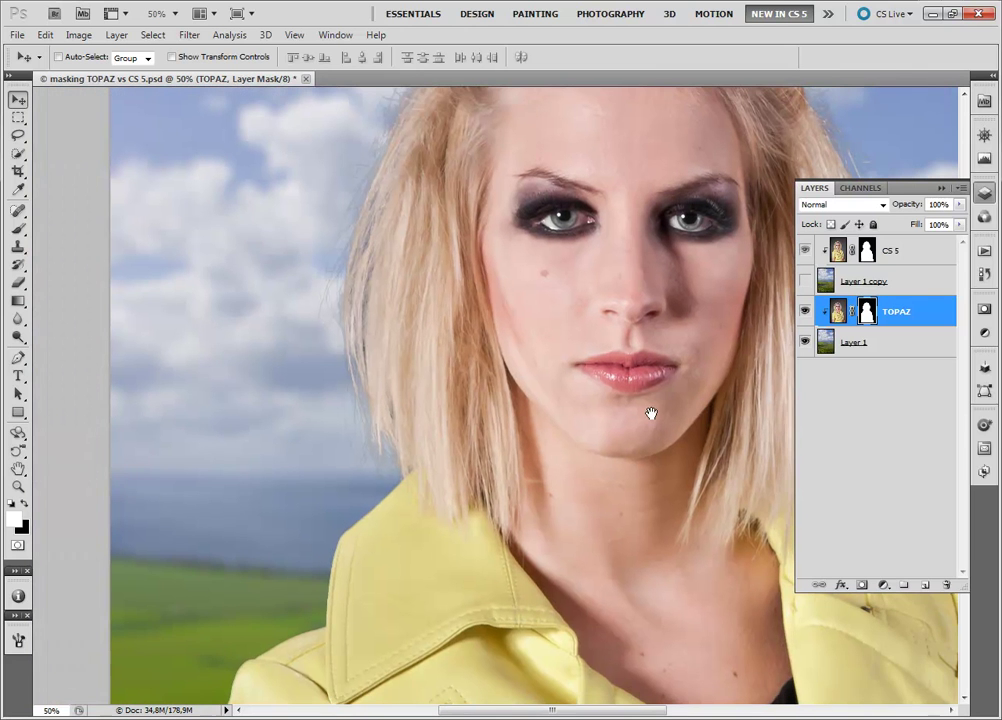
click(806, 284)
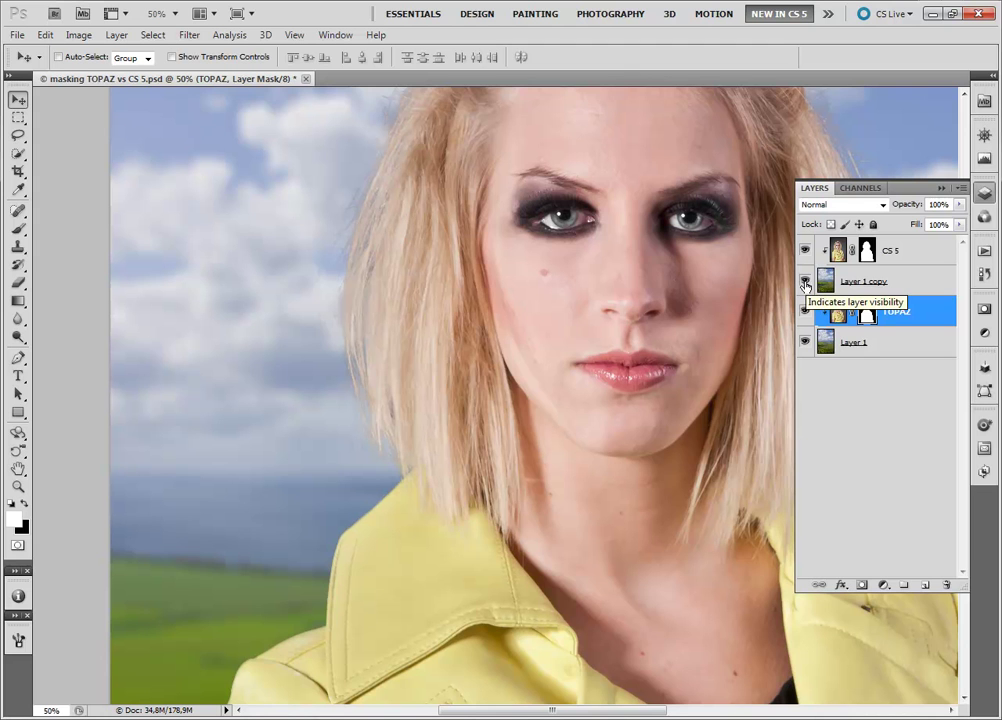
click(806, 284)
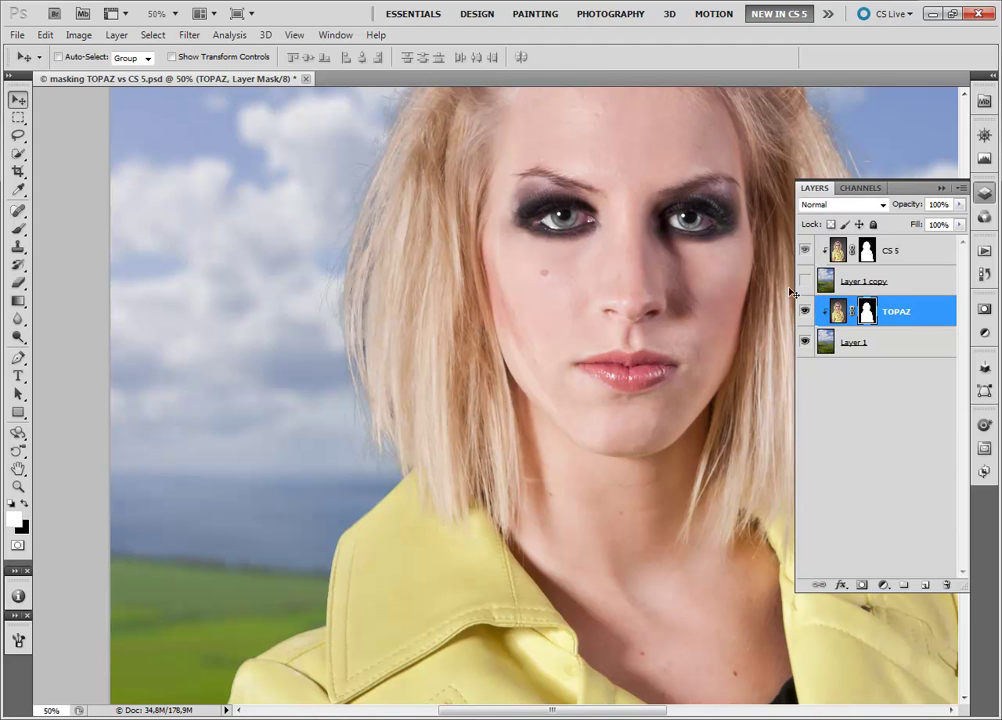
- Compare the jacket shoulder edges with Layer 1 copy shown and hidden
drag(494, 483, 514, 327)
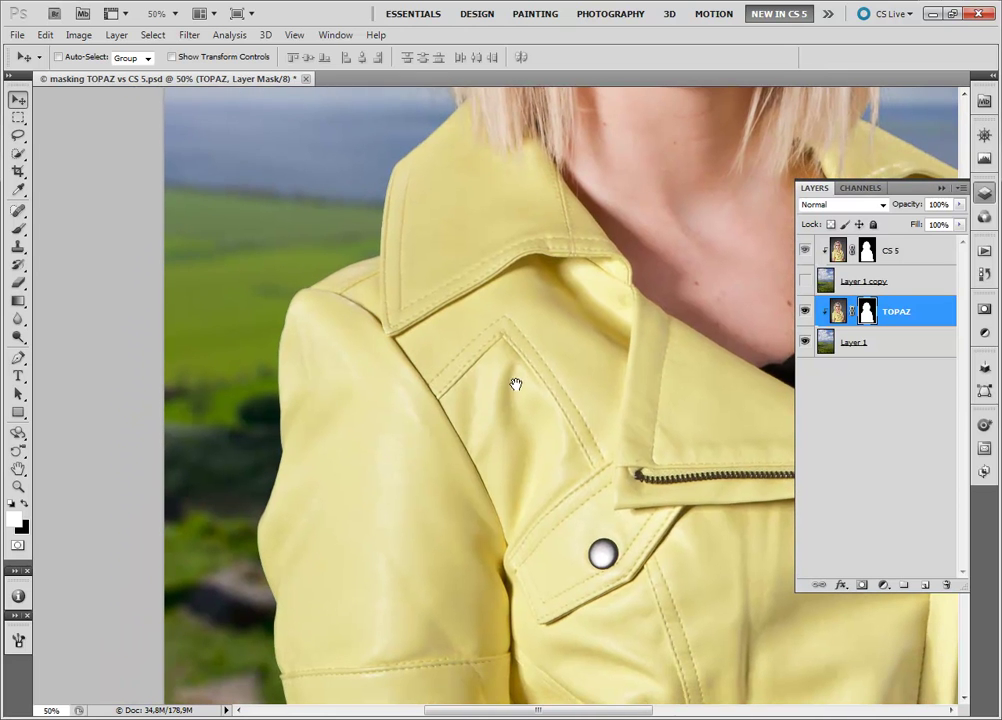
click(806, 282)
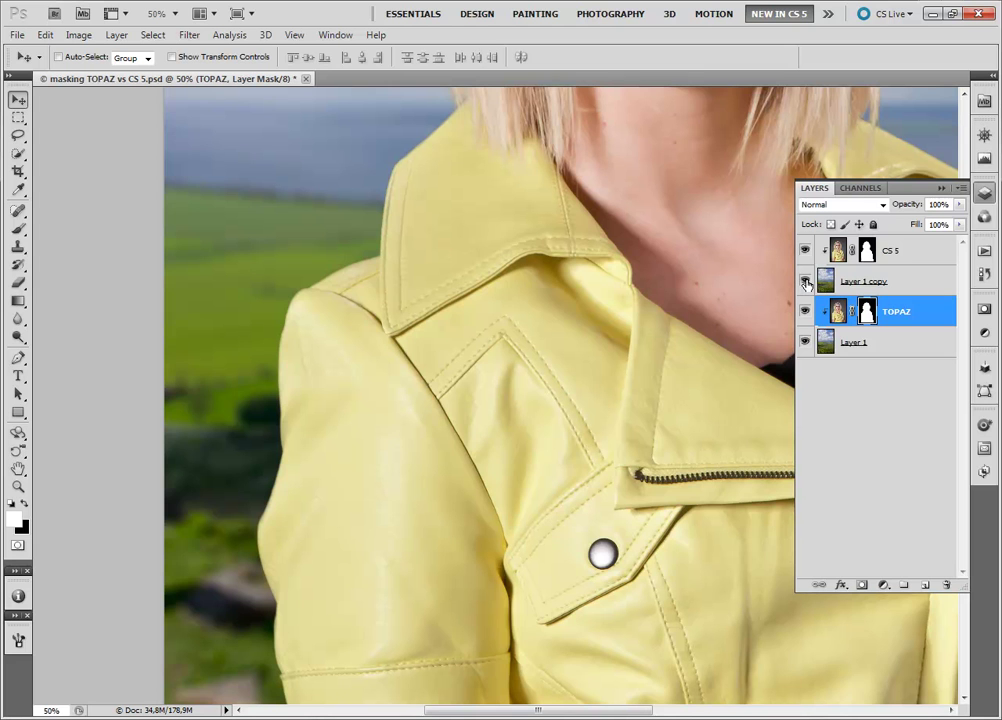
click(806, 283)
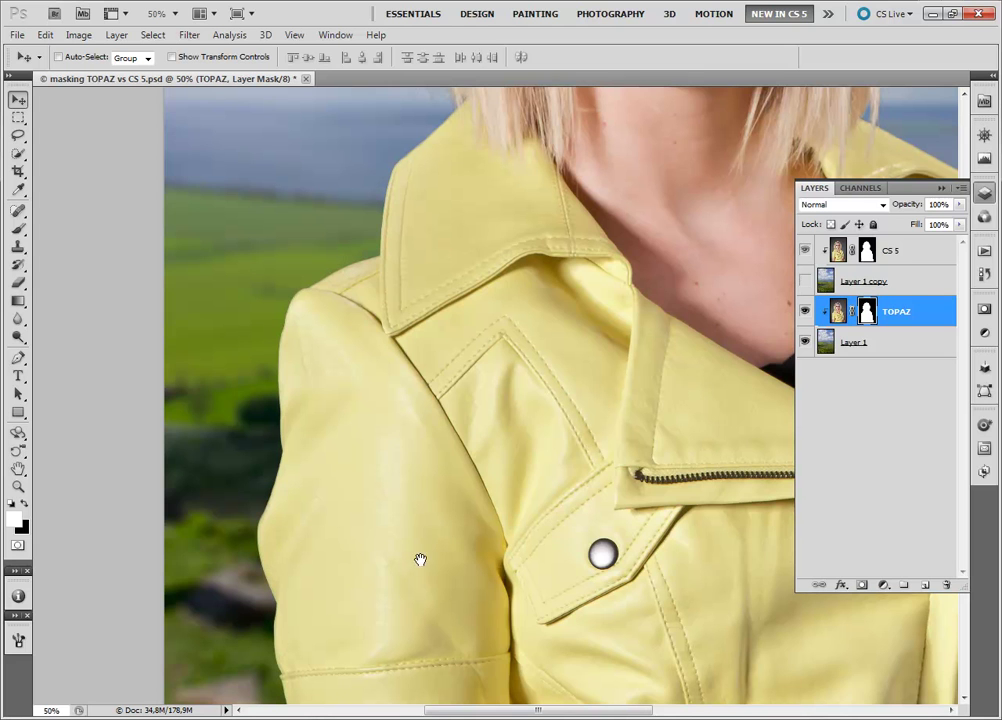
- Compare both arms' edges with Layer 1 copy toggled, ending with it visible
drag(414, 564, 427, 347)
drag(426, 396, 320, 517)
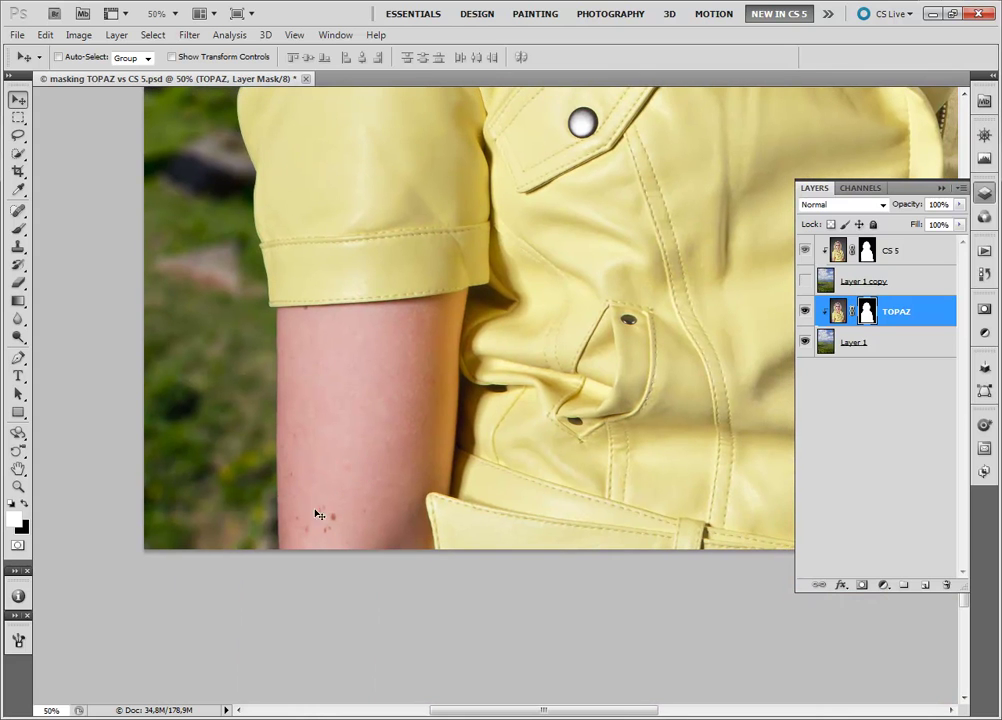
click(806, 283)
click(806, 283)
drag(616, 410, 505, 535)
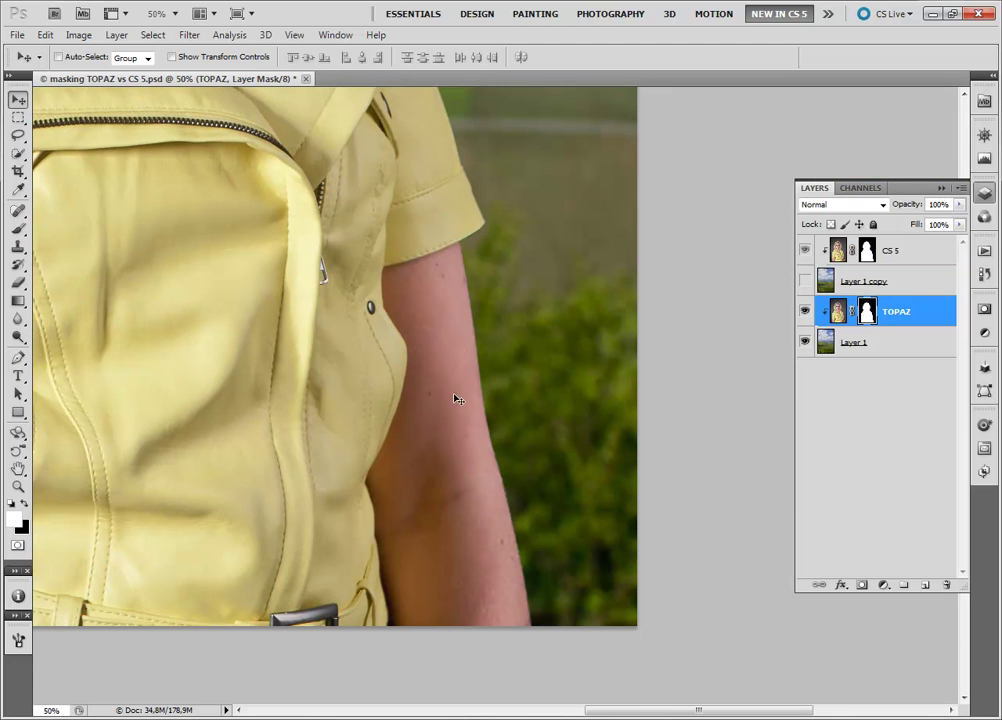
click(805, 281)
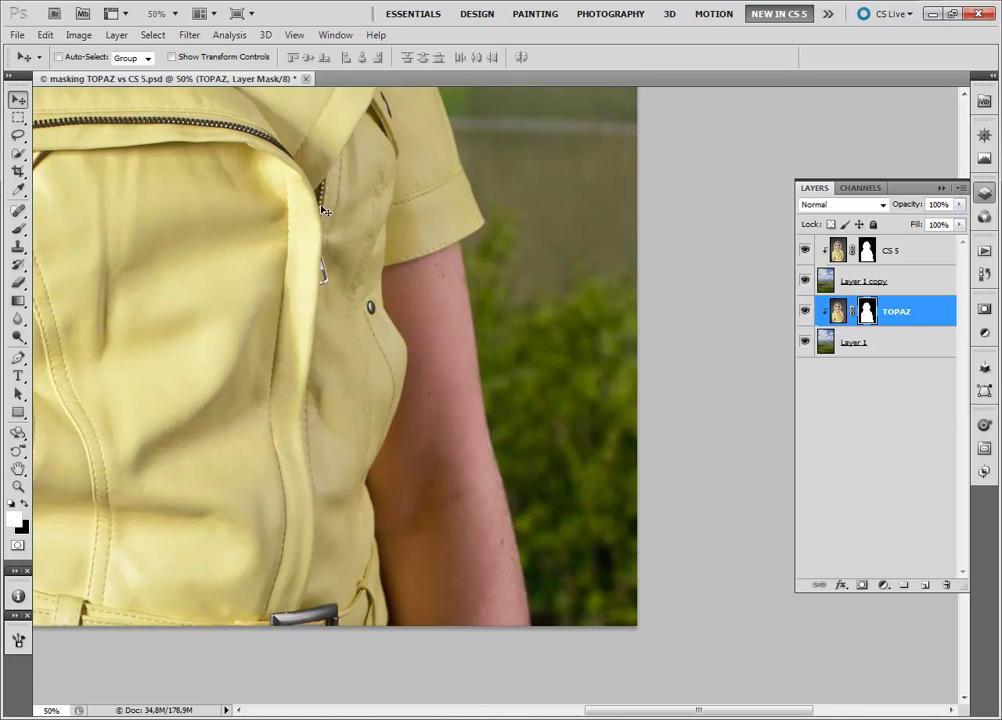
- Zoom to 100% and compare the arm edge with Layer 1 copy hidden and shown
click(175, 14)
click(180, 69)
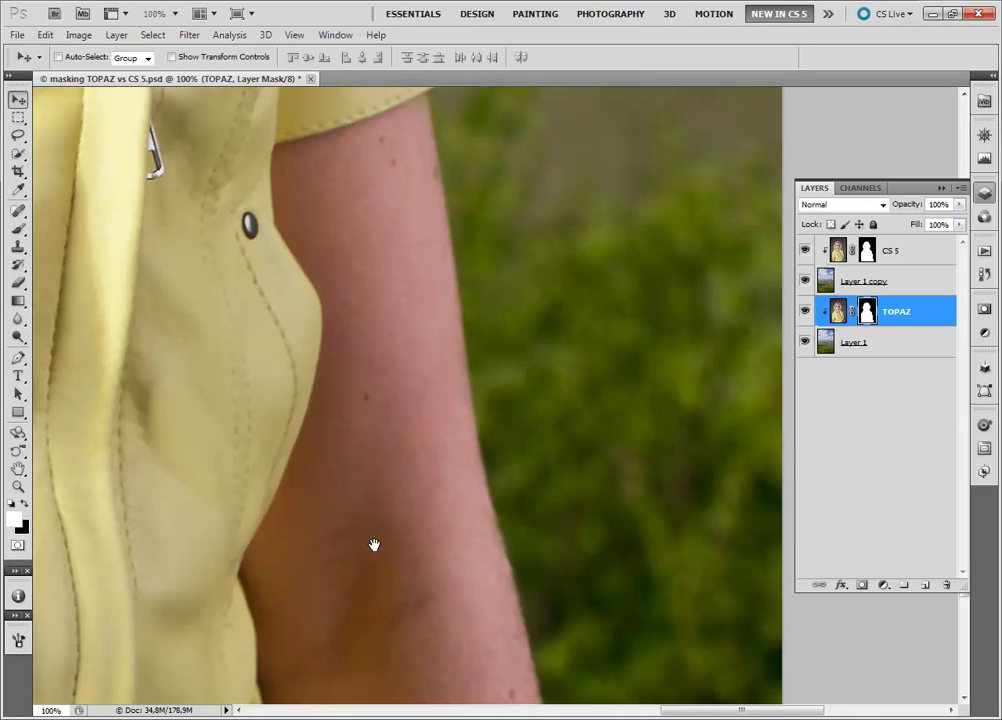
drag(380, 561, 349, 399)
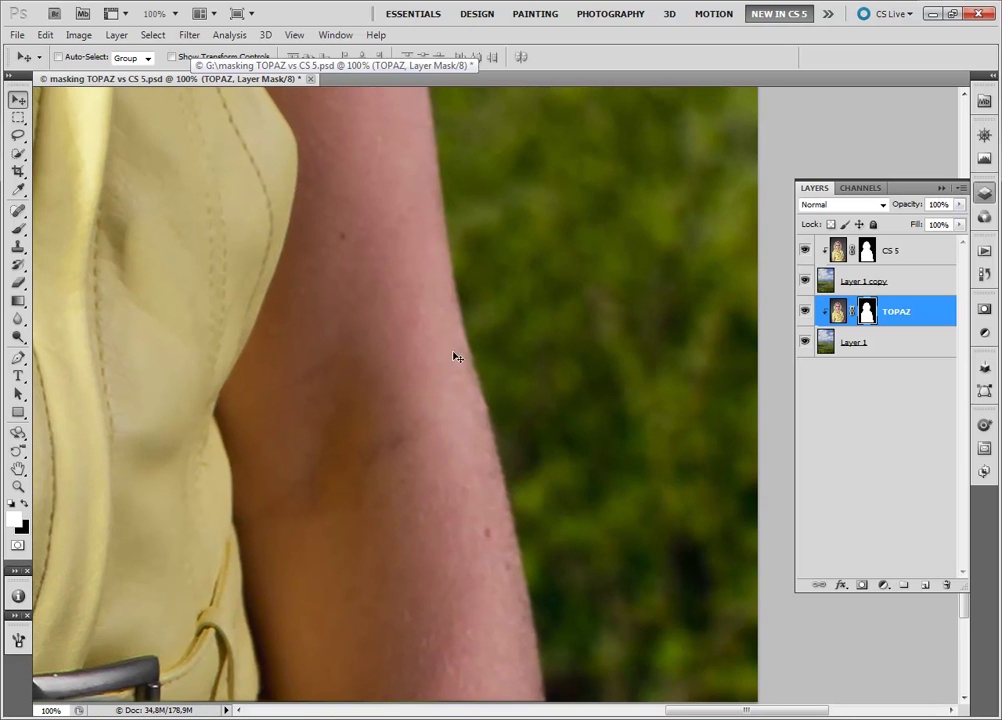
click(805, 282)
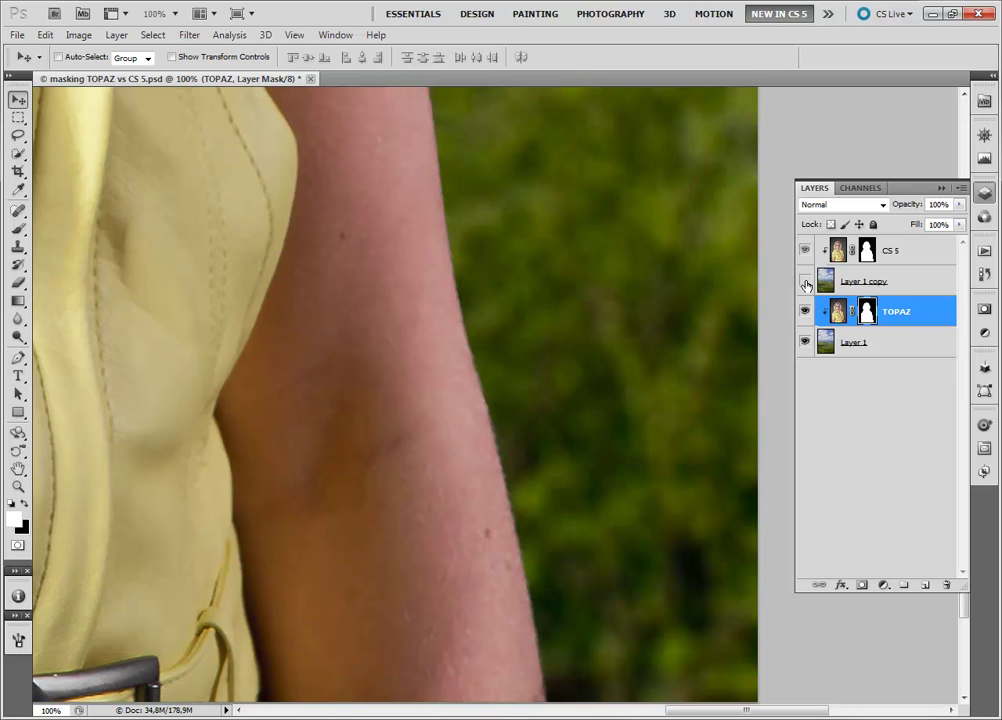
click(805, 282)
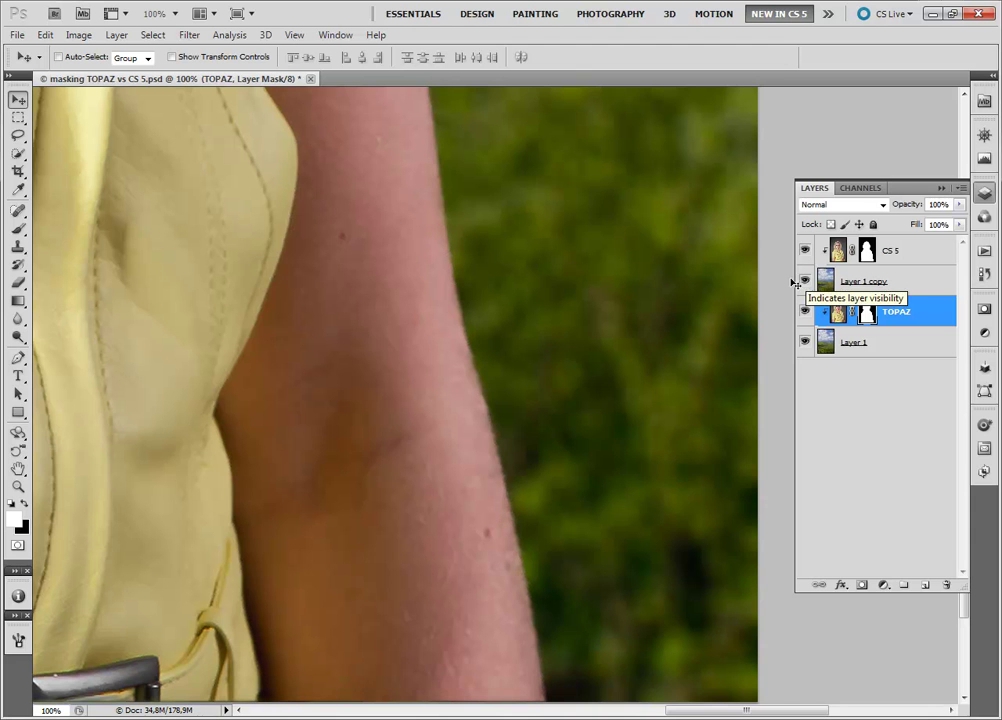
- Compare the collar and the hair ends against the sky with Layer 1 copy toggled
drag(472, 215, 508, 418)
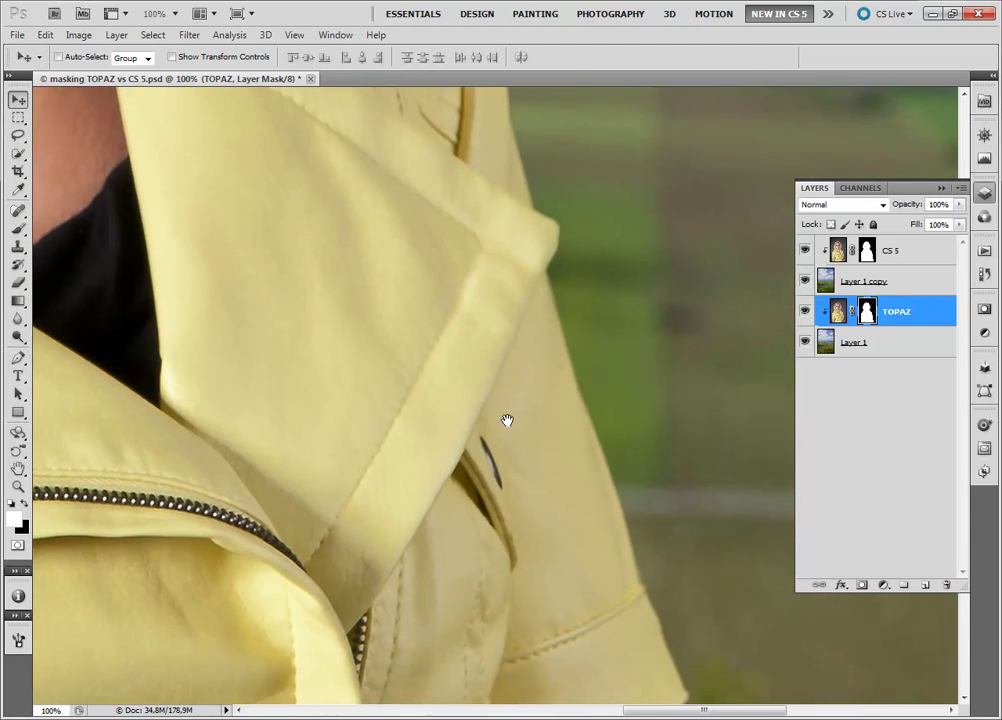
click(805, 282)
drag(530, 280, 468, 545)
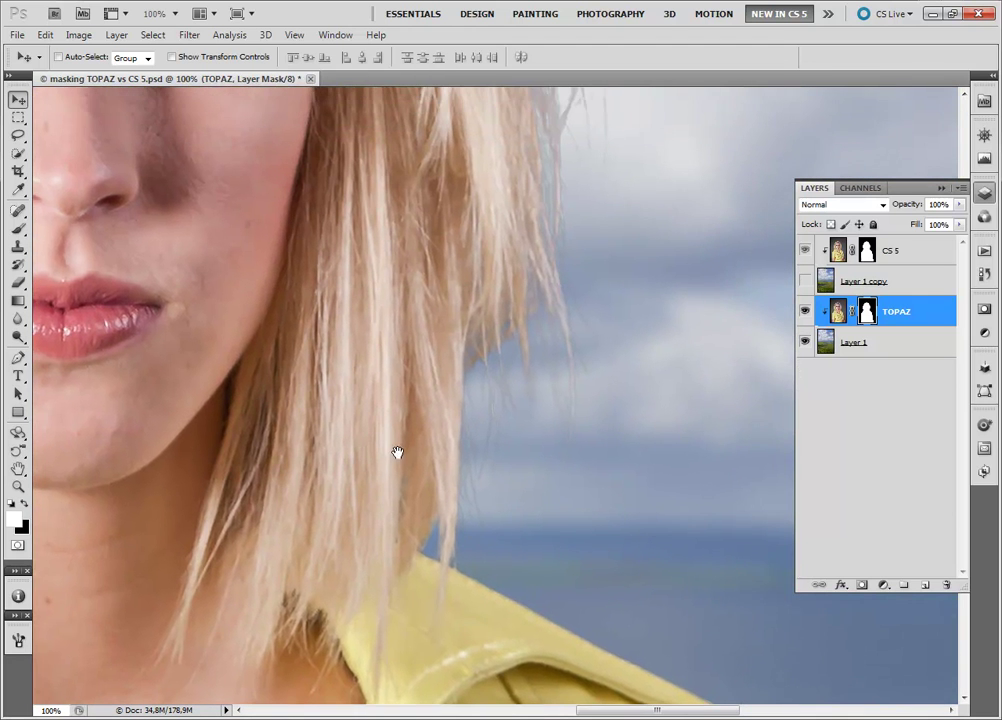
drag(396, 454, 336, 483)
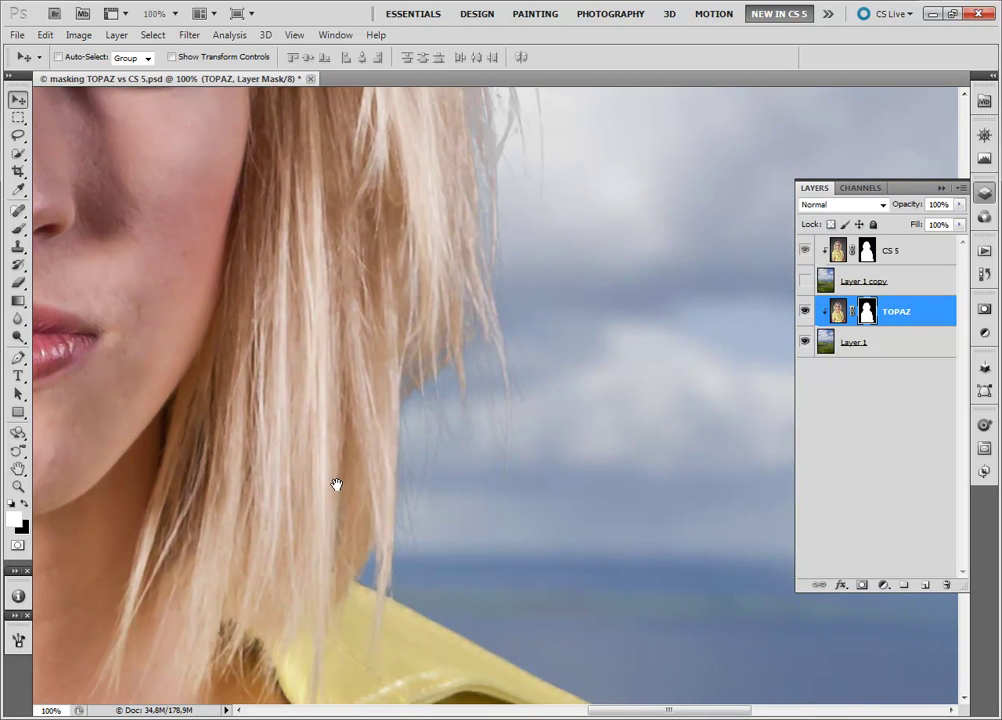
click(804, 281)
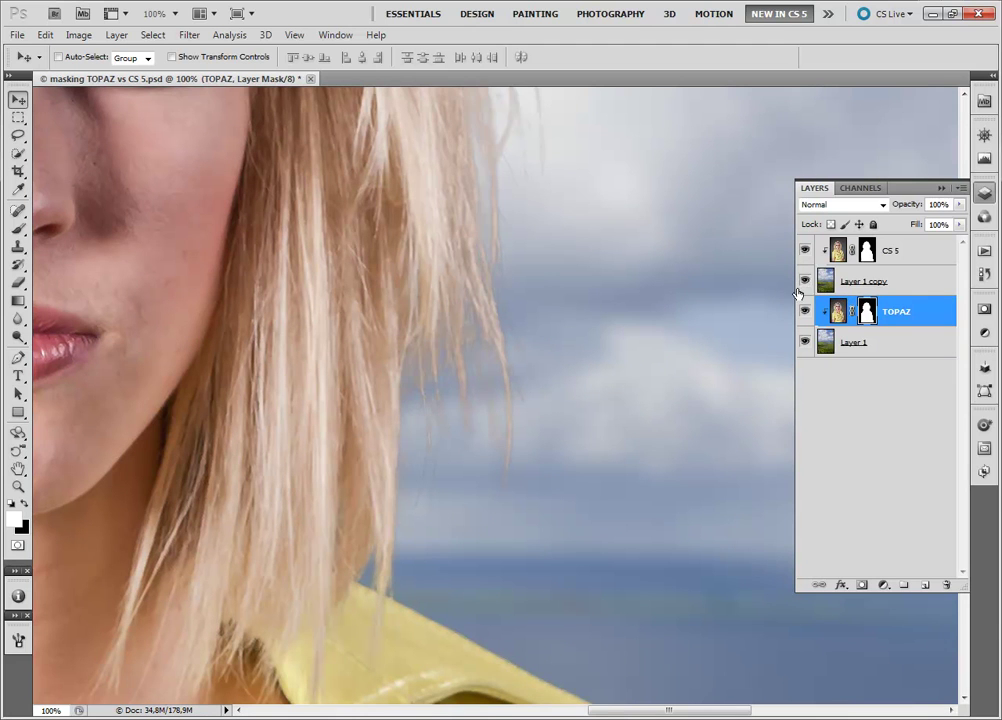
- Compare hair at the head top, beside the eye and over the shoulder, leaving Layer 1 copy hidden
drag(490, 190, 550, 530)
drag(365, 217, 535, 490)
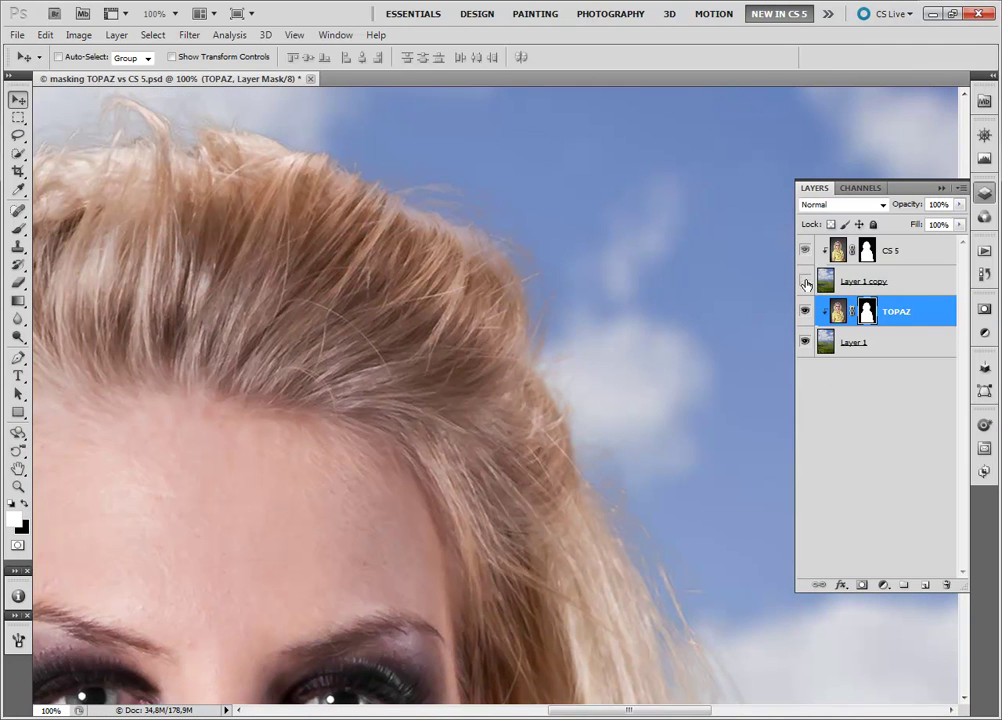
click(806, 281)
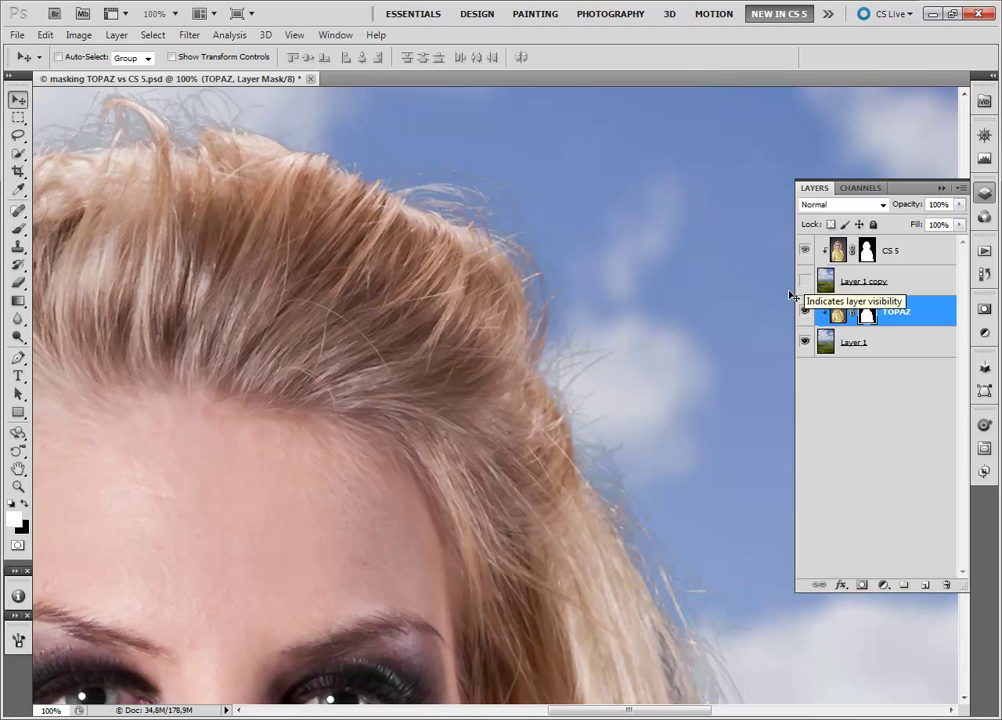
drag(264, 297, 707, 340)
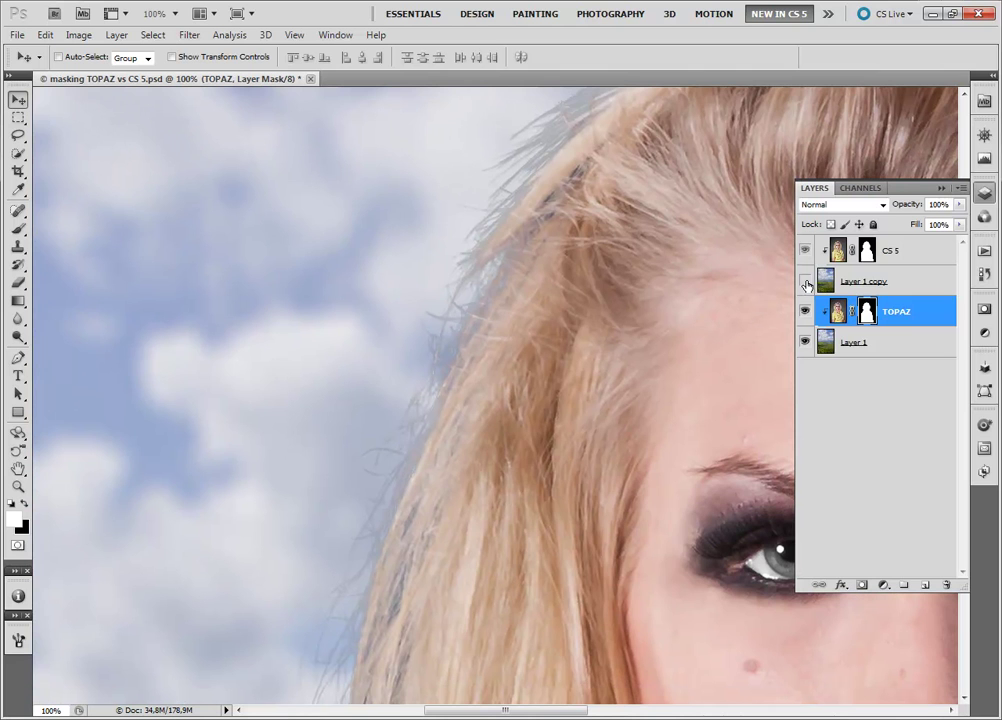
click(806, 284)
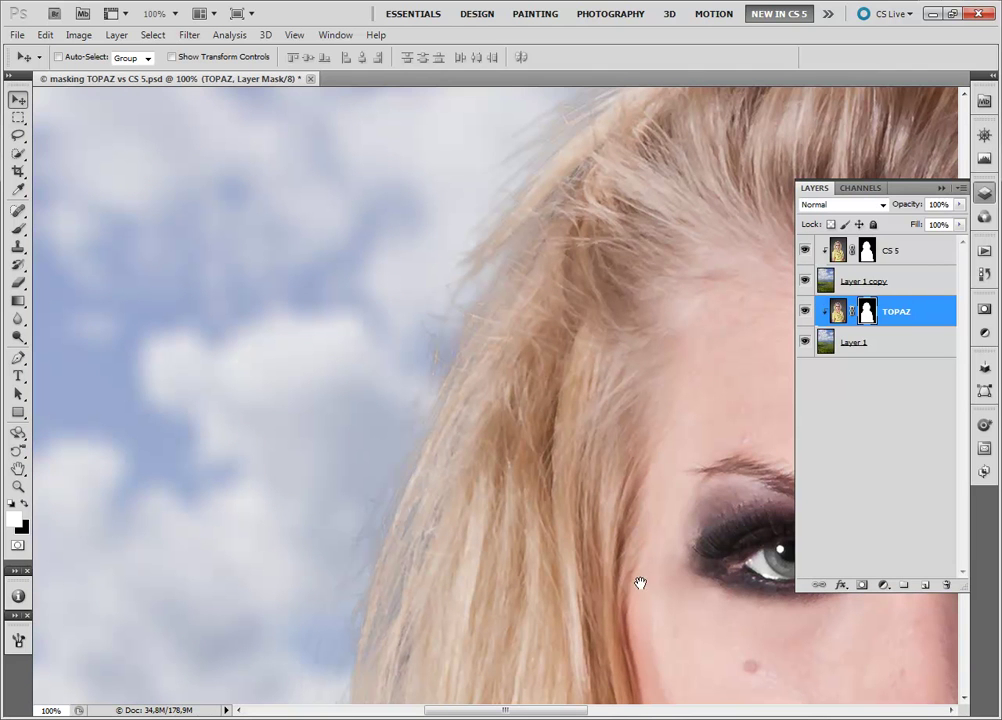
drag(637, 586, 639, 298)
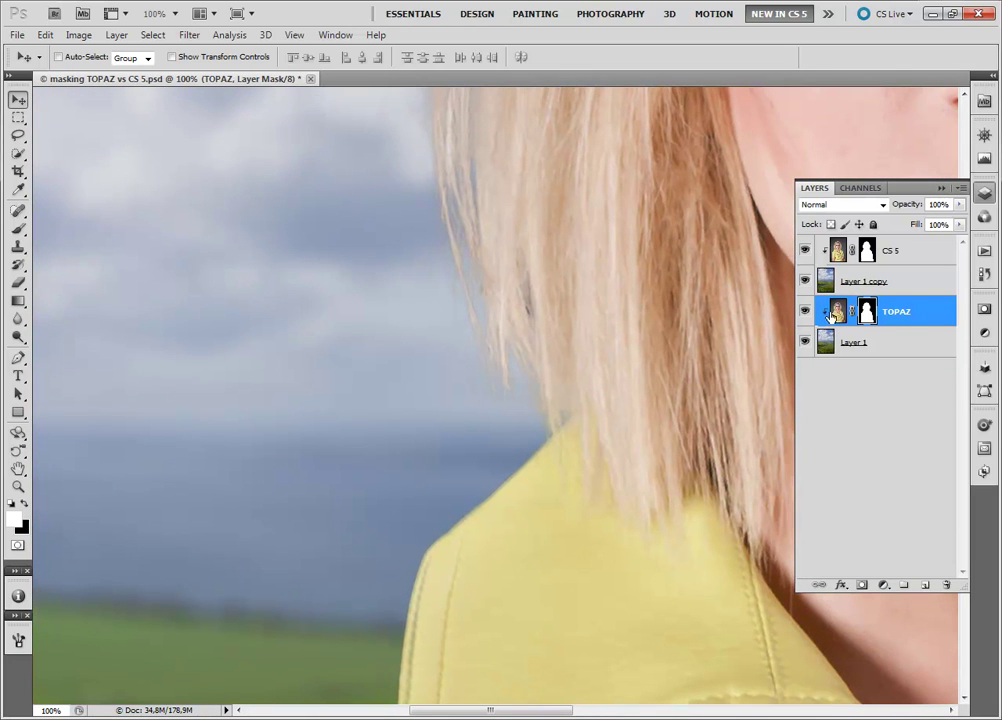
click(805, 282)
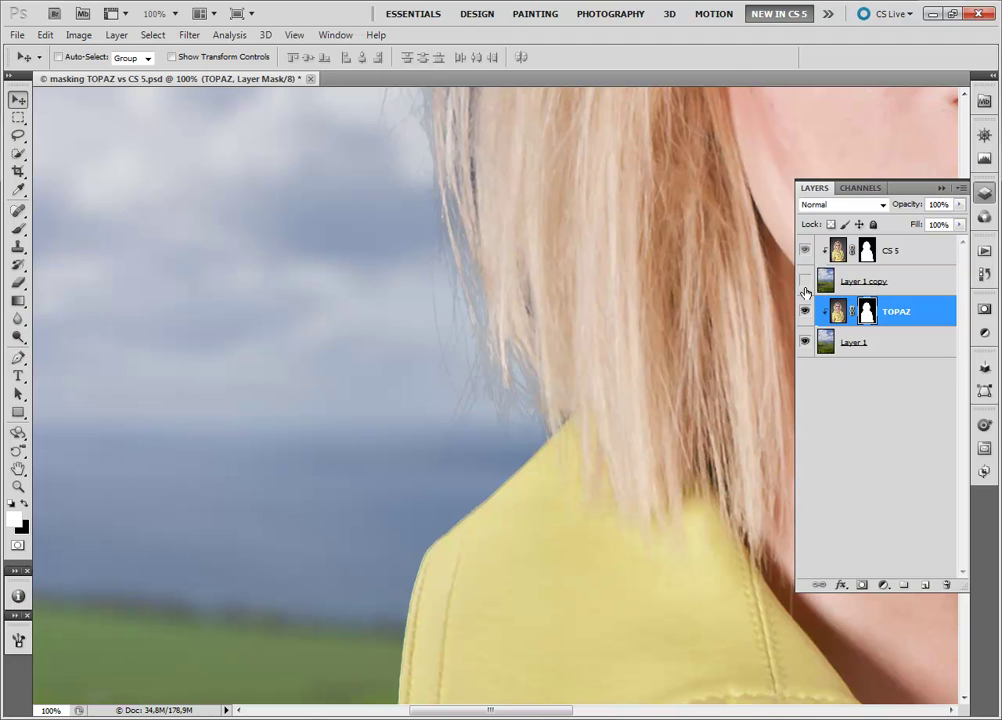
click(805, 282)
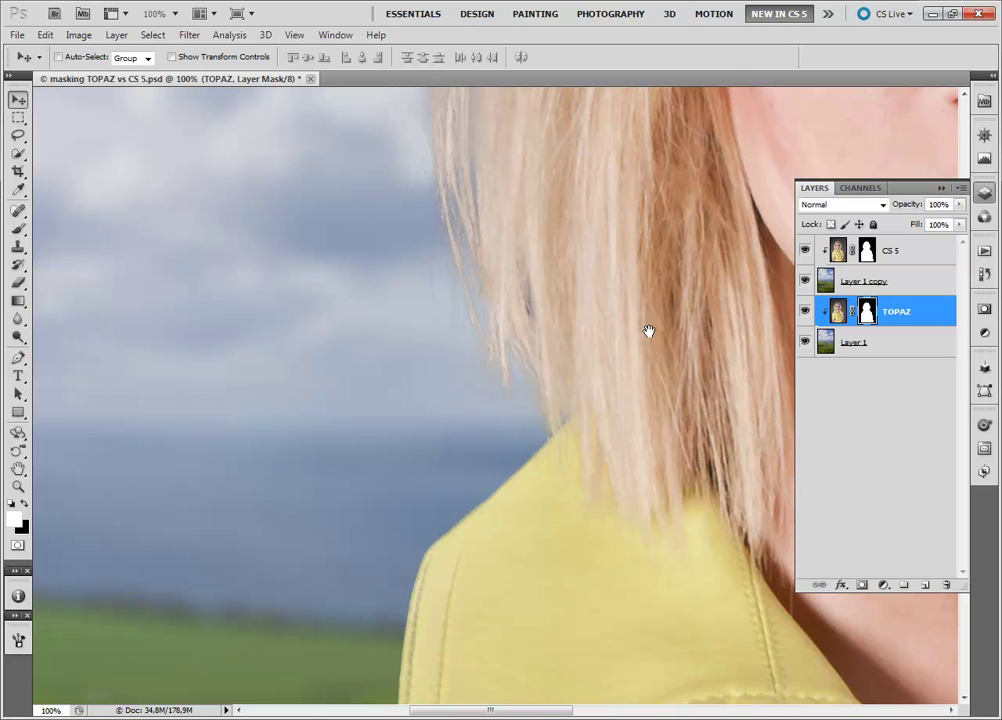
mouse_move(629, 303)
mouse_down()
mouse_move(635, 423)
mouse_move(629, 291)
mouse_up()
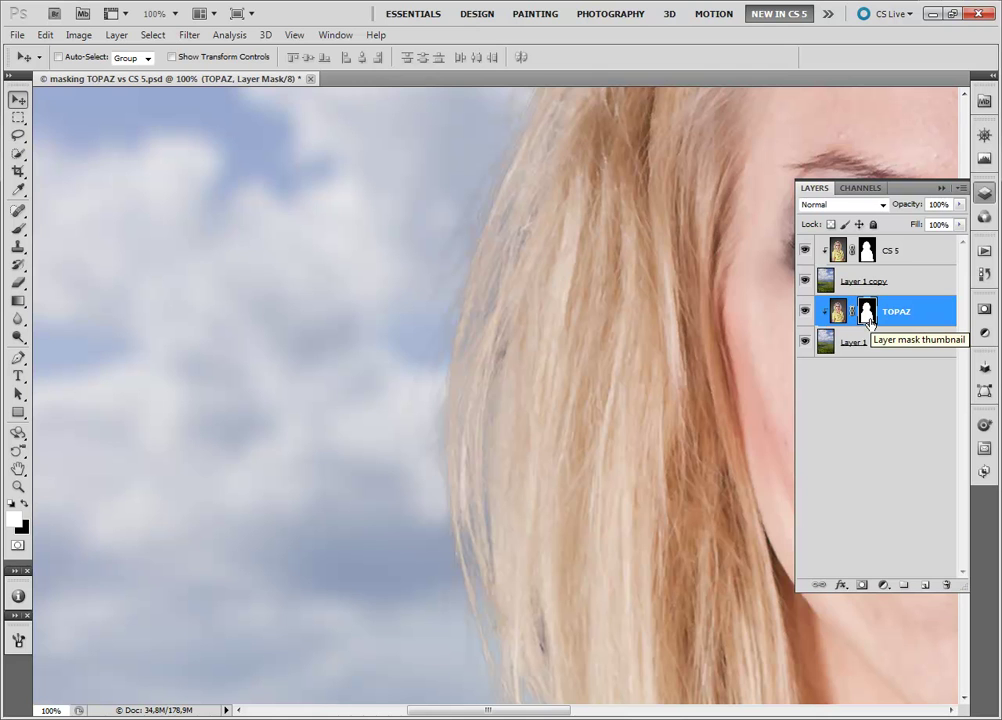
click(805, 281)
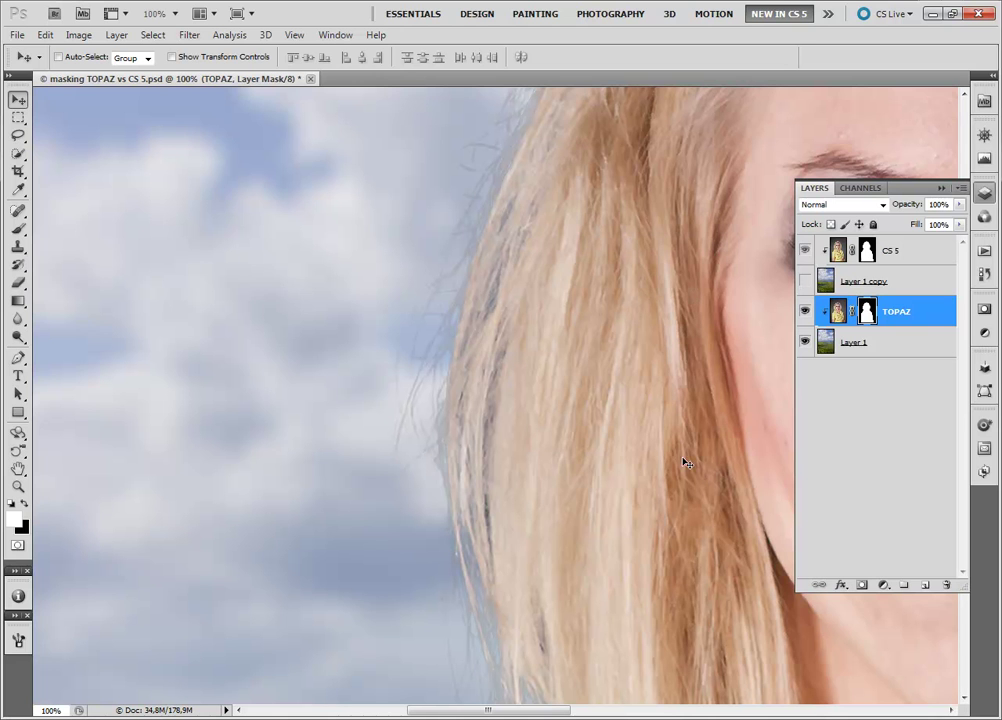
drag(727, 470, 450, 295)
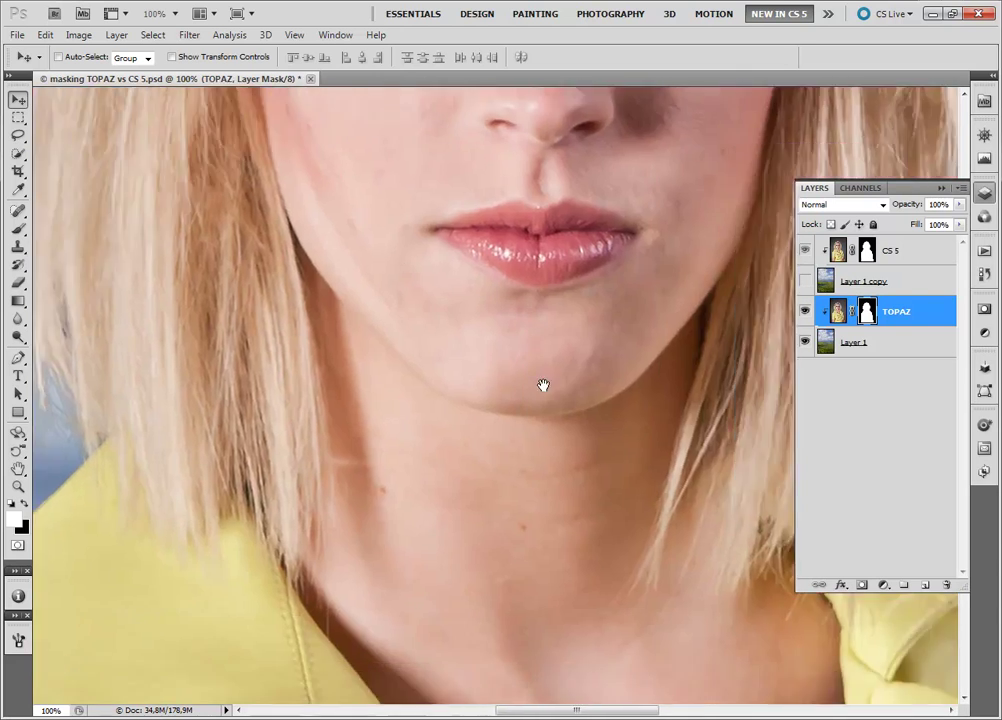
drag(543, 385, 365, 456)
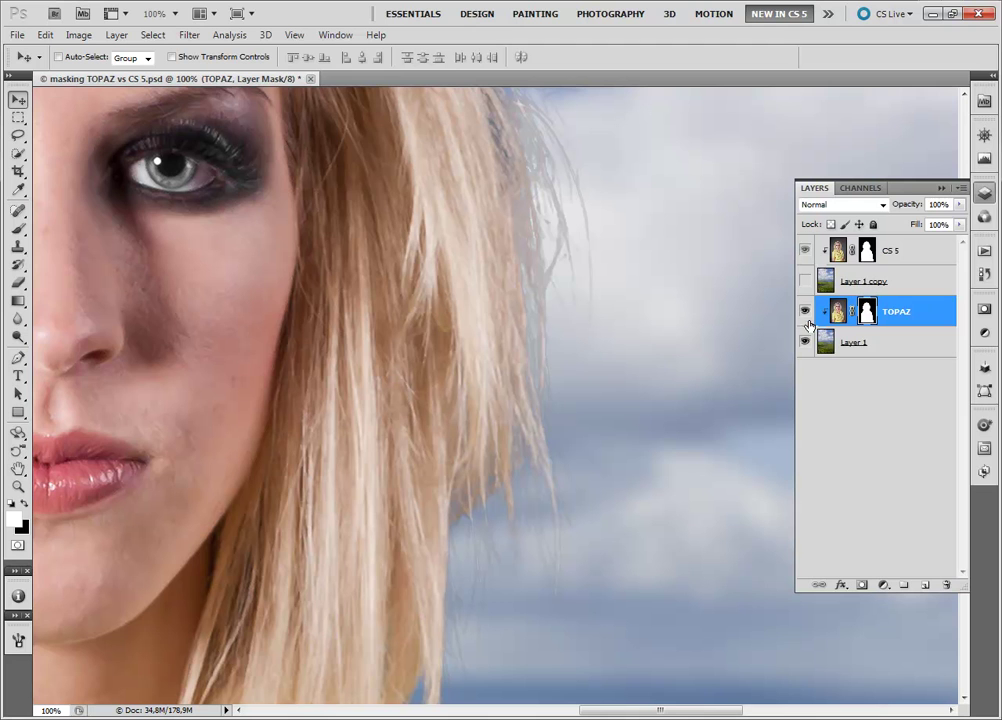
- Show only the CS 5 version, release CS 5 from its clipping mask, and duplicate it as CS 5 copy
alt+click(805, 282)
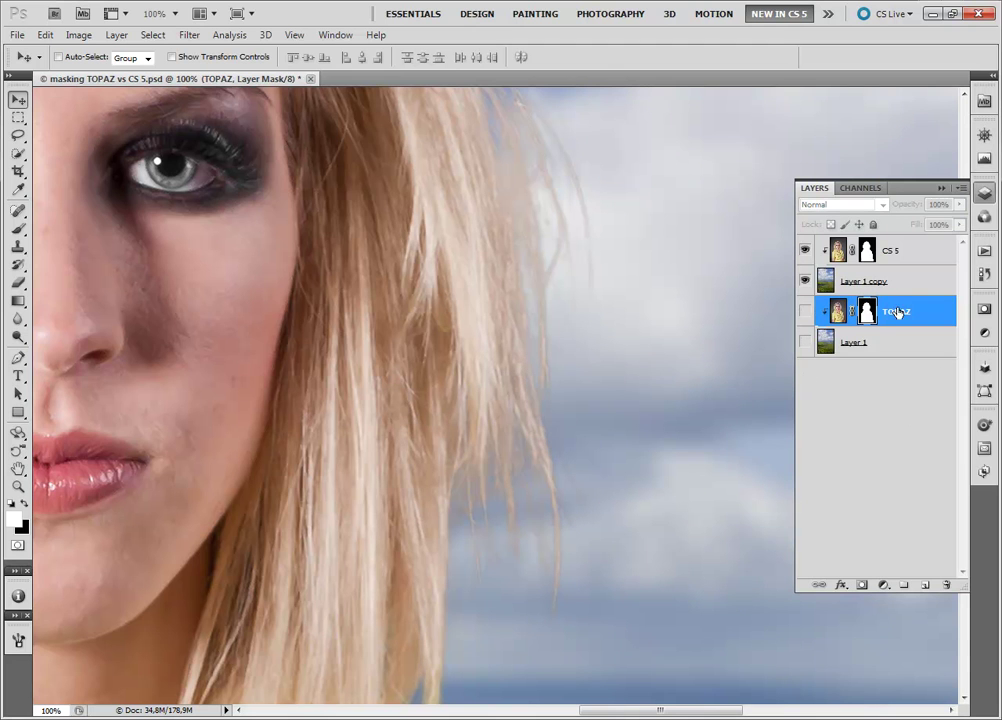
click(912, 257)
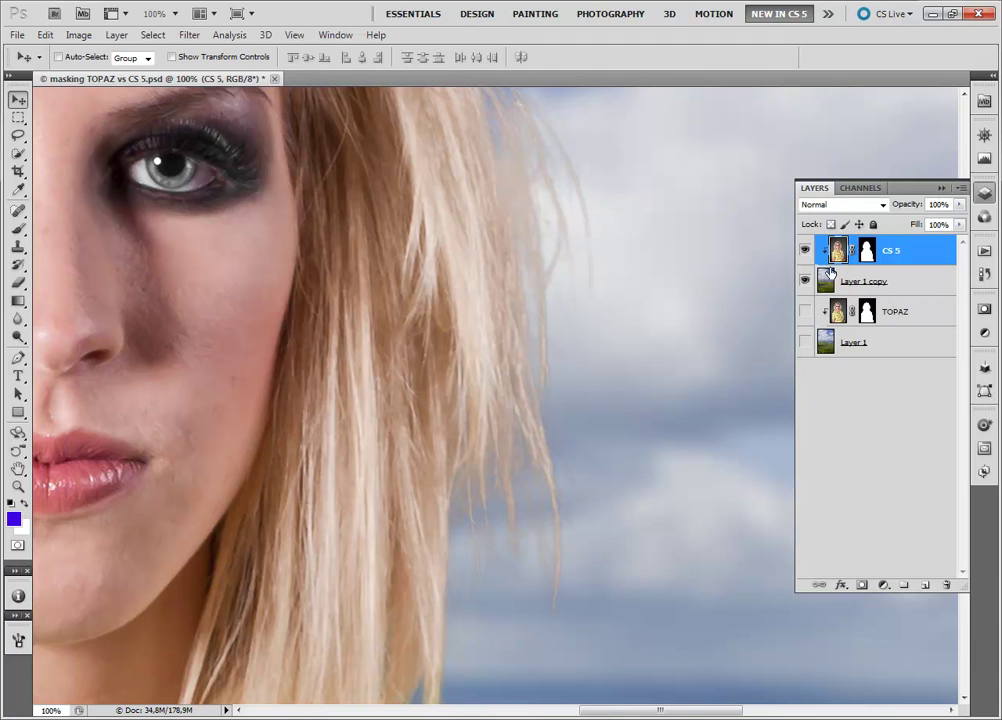
alt+click(912, 264)
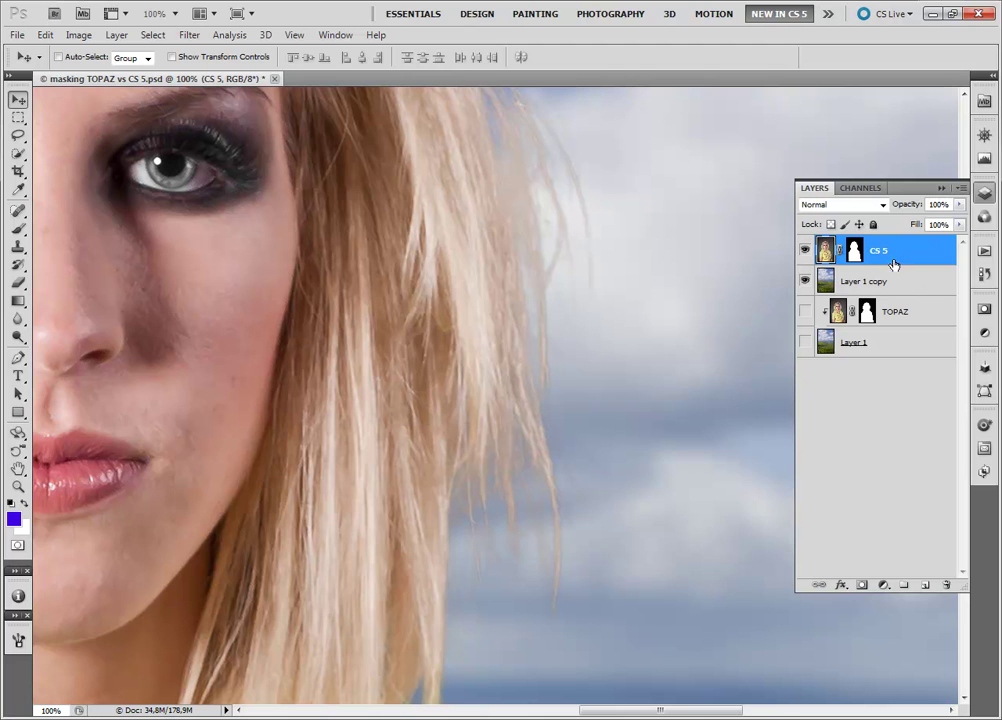
key(ctrl+j)
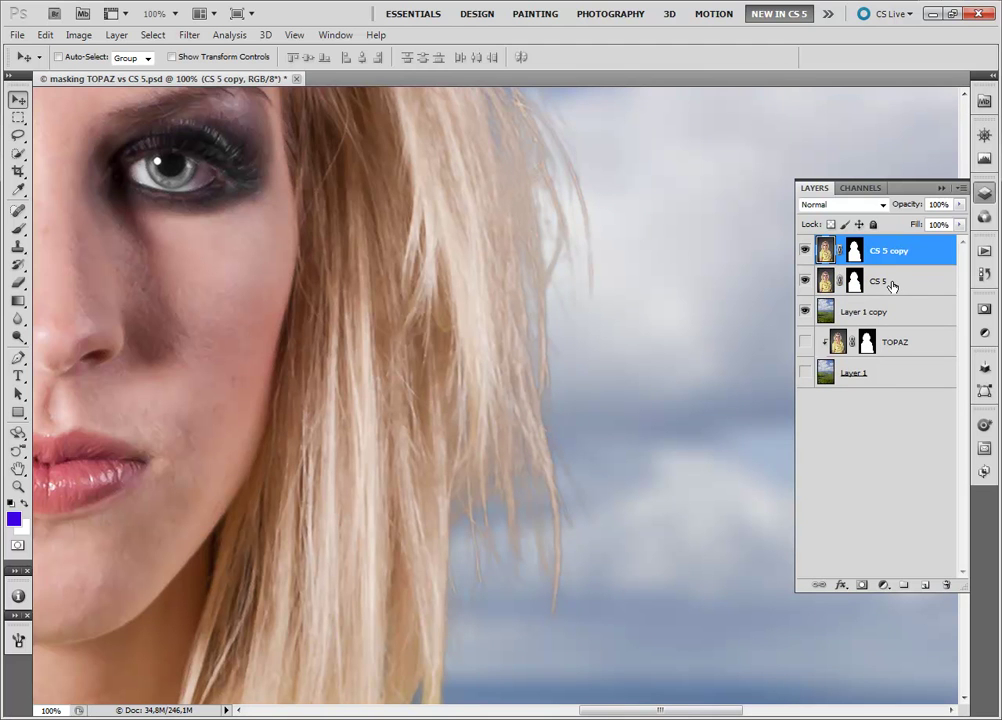
- Switch the original CS 5 layer's blend mode to Overlay
click(894, 287)
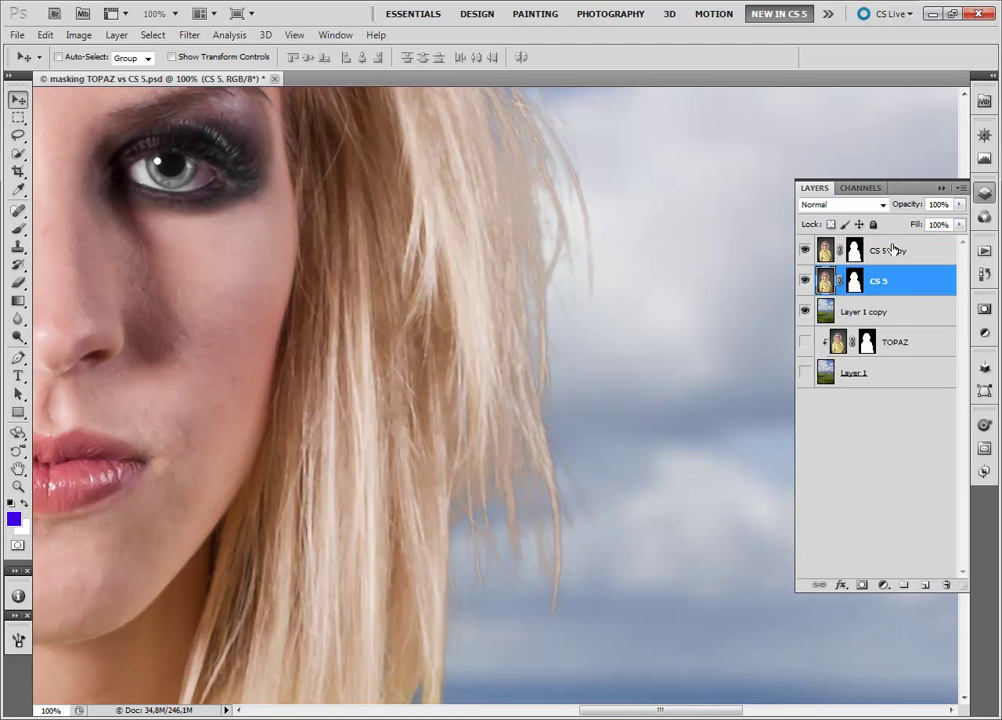
click(880, 205)
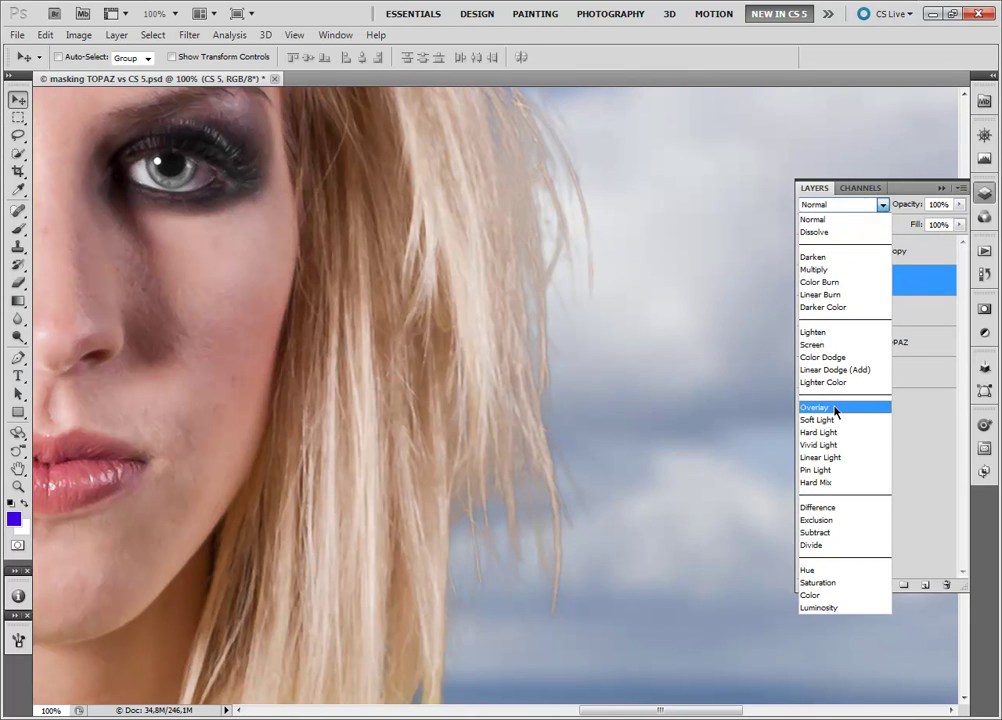
click(850, 407)
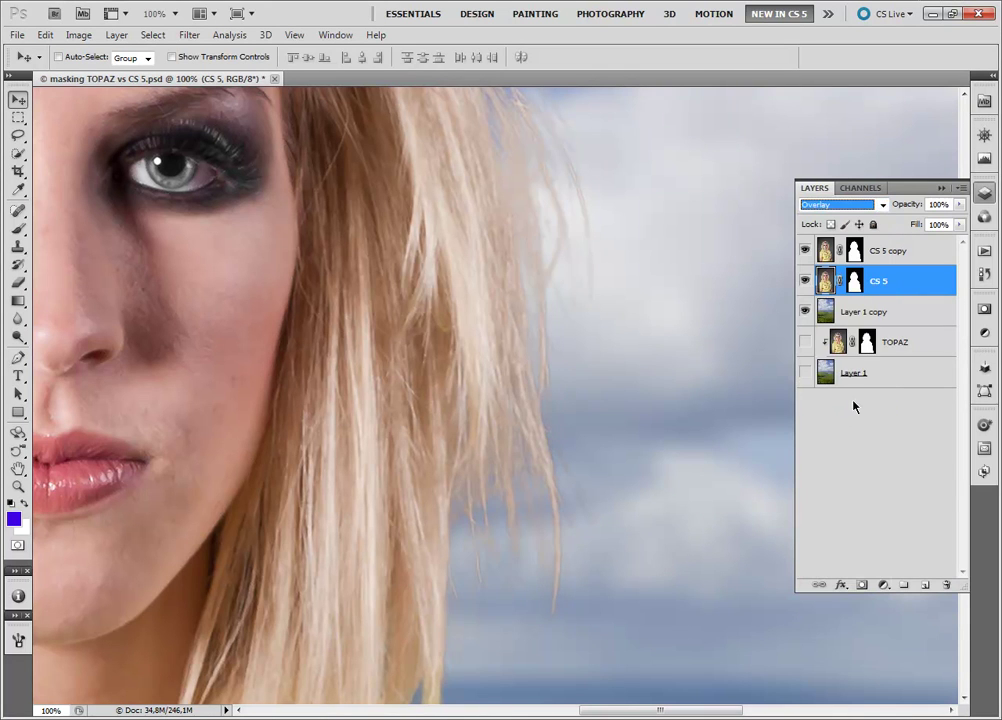
- Compare the Overlay CS 5 layer on and off around collar, shoulder and hairline, leaving it visible
click(806, 283)
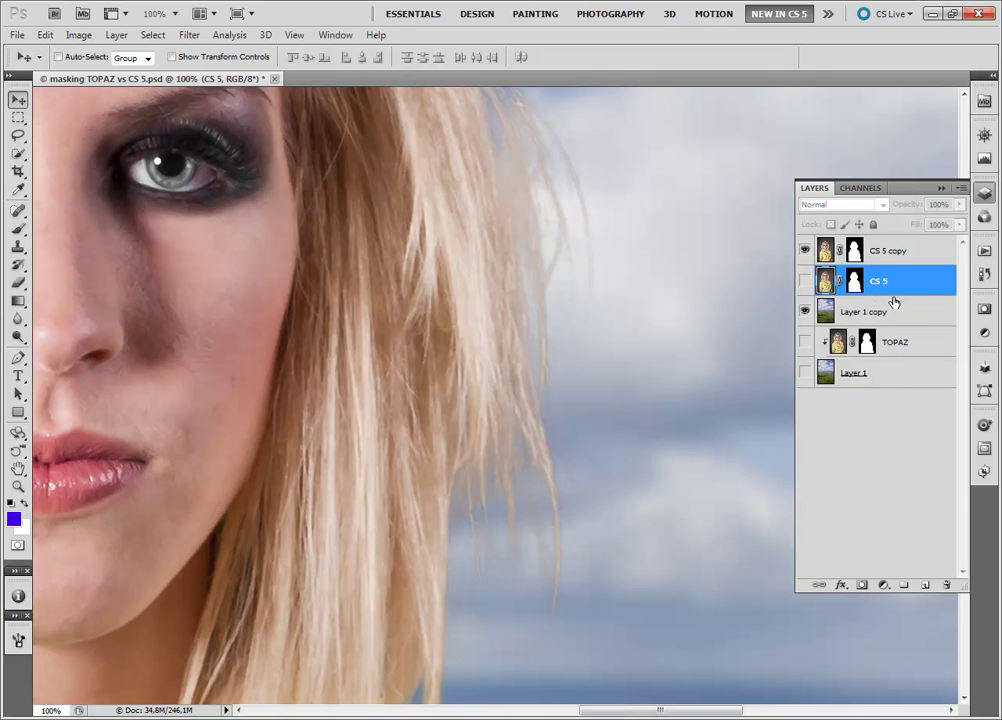
click(805, 281)
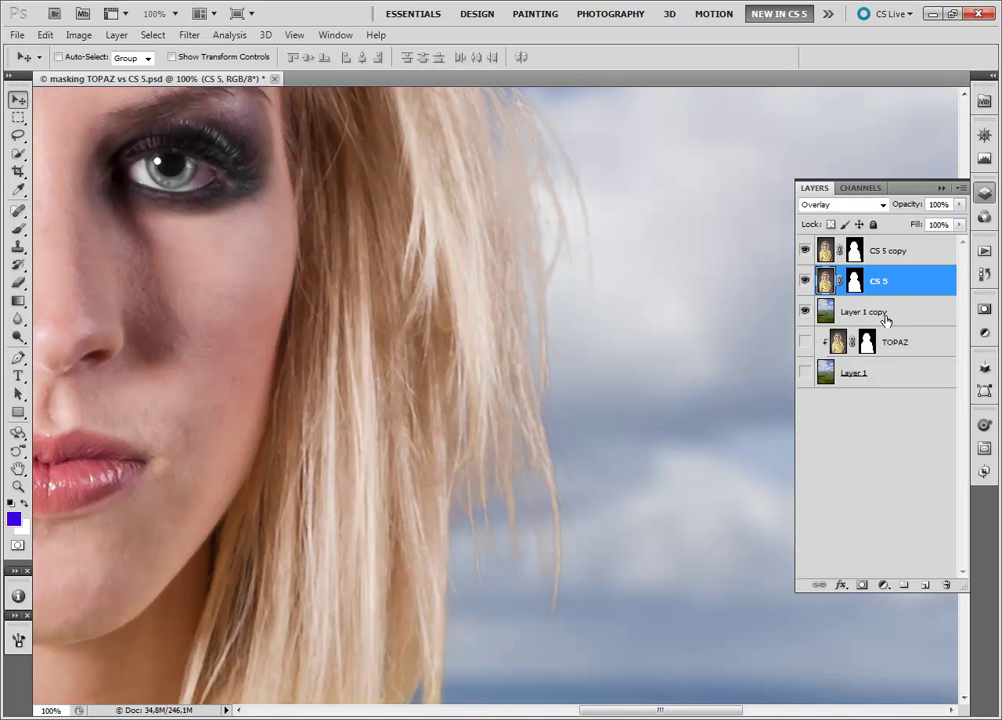
drag(637, 588, 578, 176)
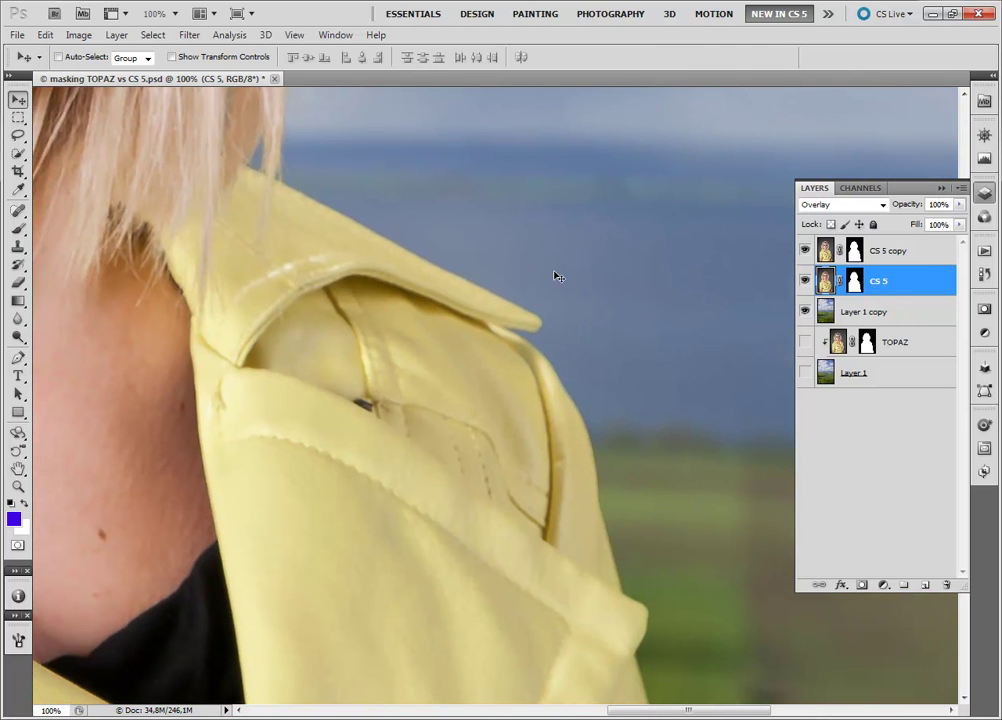
click(805, 282)
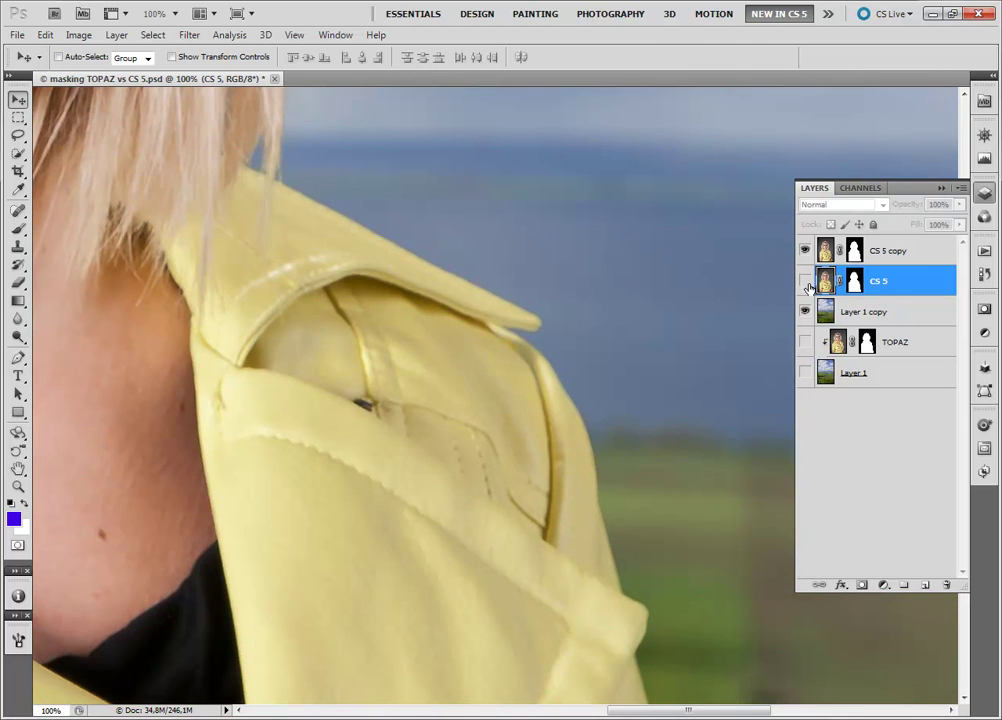
drag(579, 441, 608, 436)
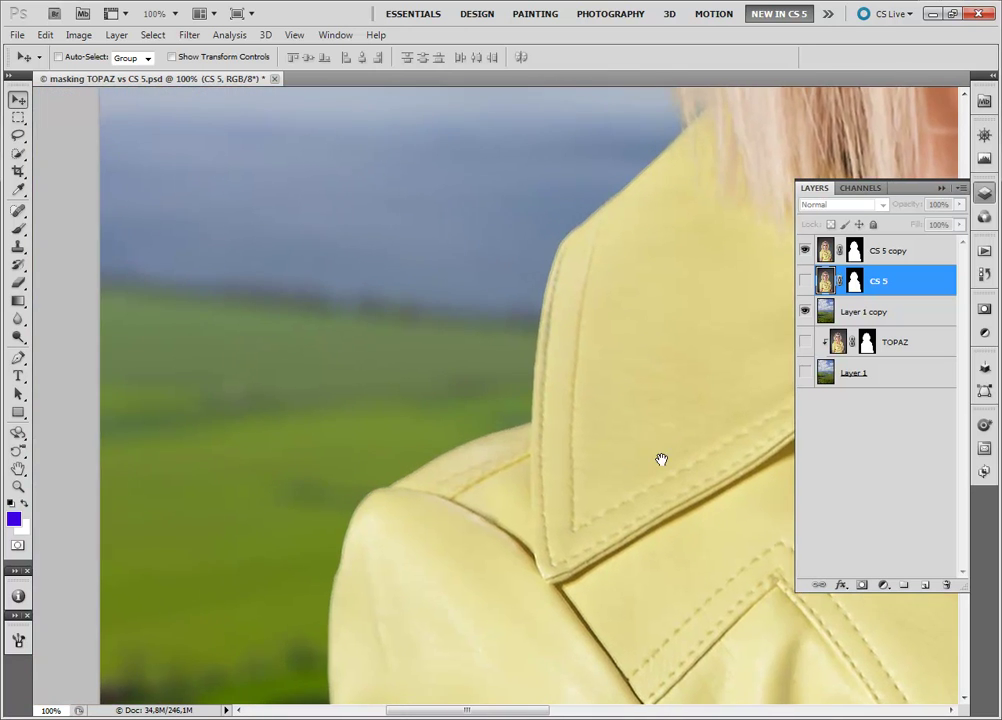
drag(661, 459, 774, 495)
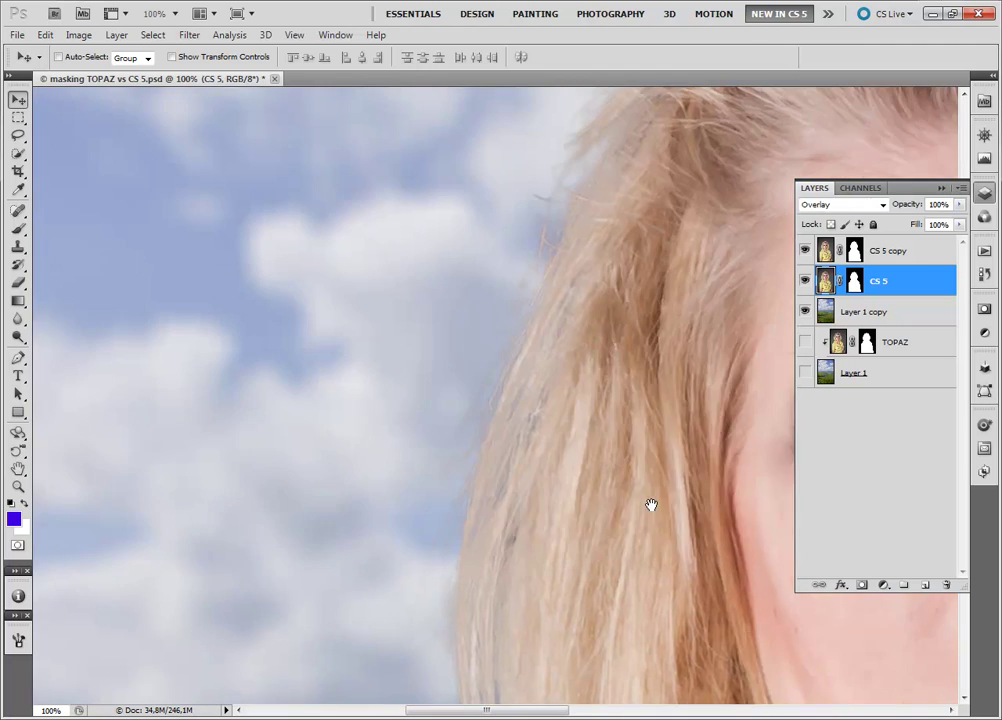
drag(651, 504, 513, 524)
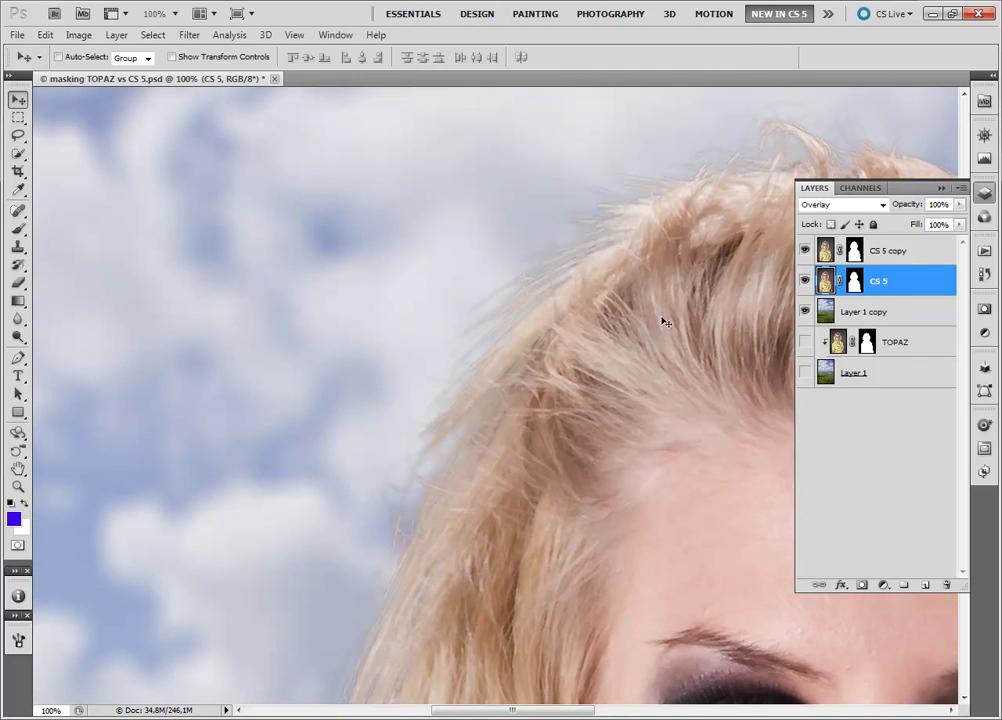
drag(662, 331, 566, 418)
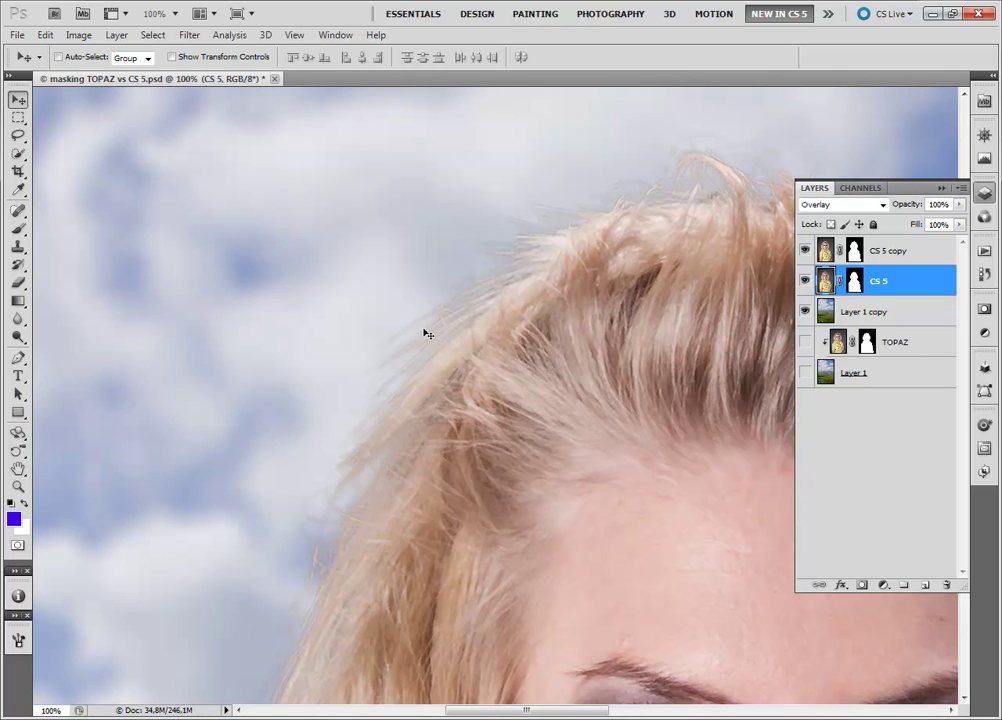
click(805, 282)
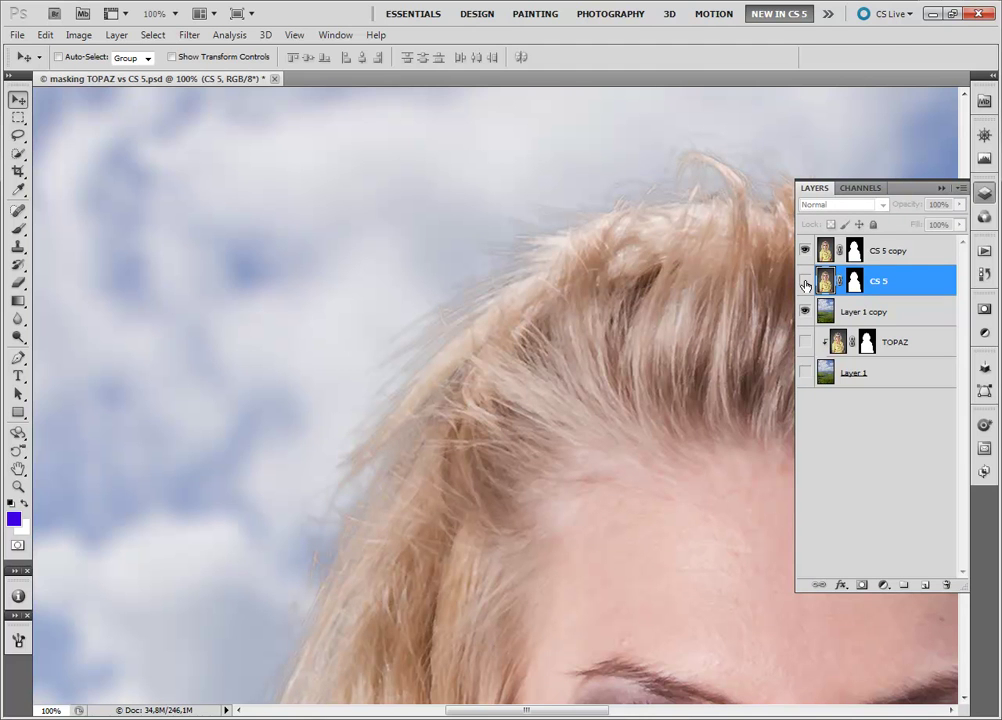
click(805, 283)
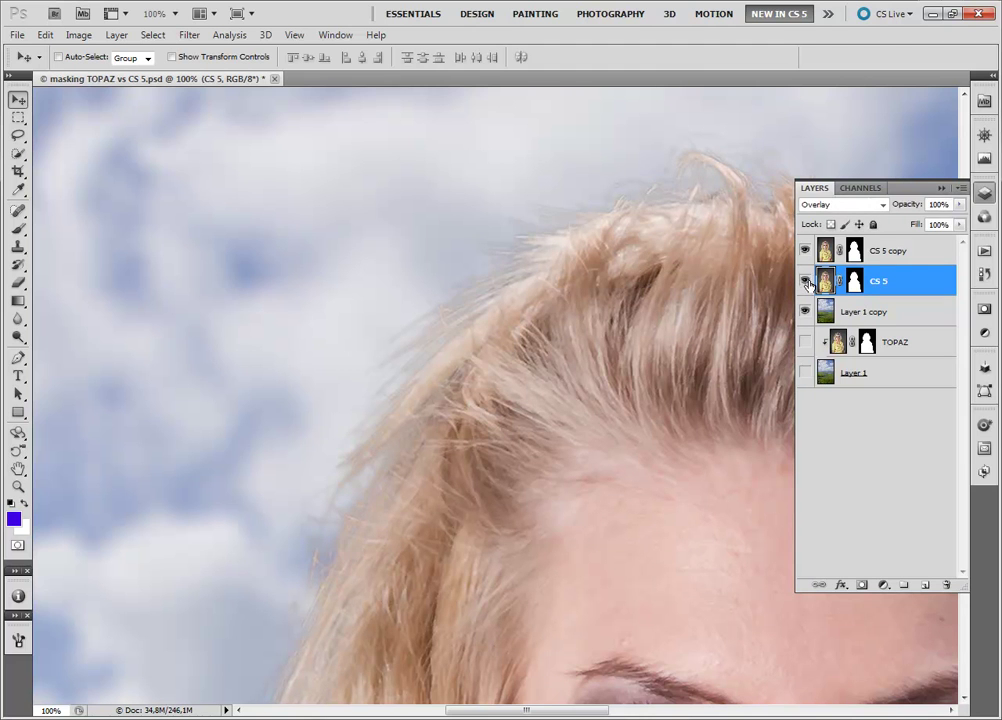
- Try Soft Light, Hard Light, Lighten and Screen blend modes on the CS 5 layer
click(883, 205)
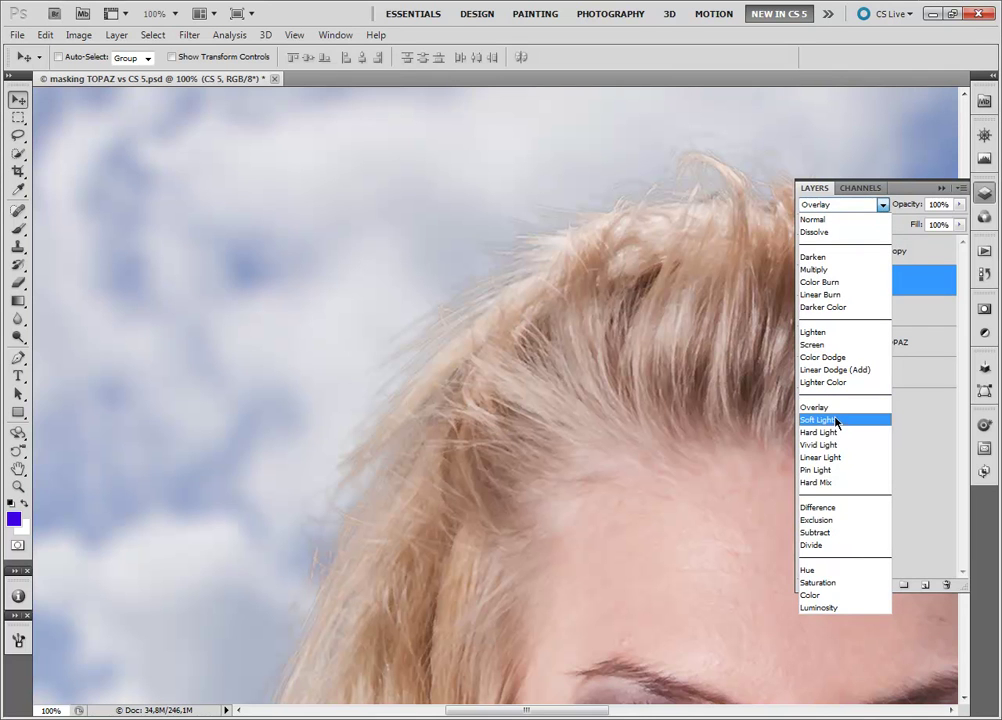
click(830, 420)
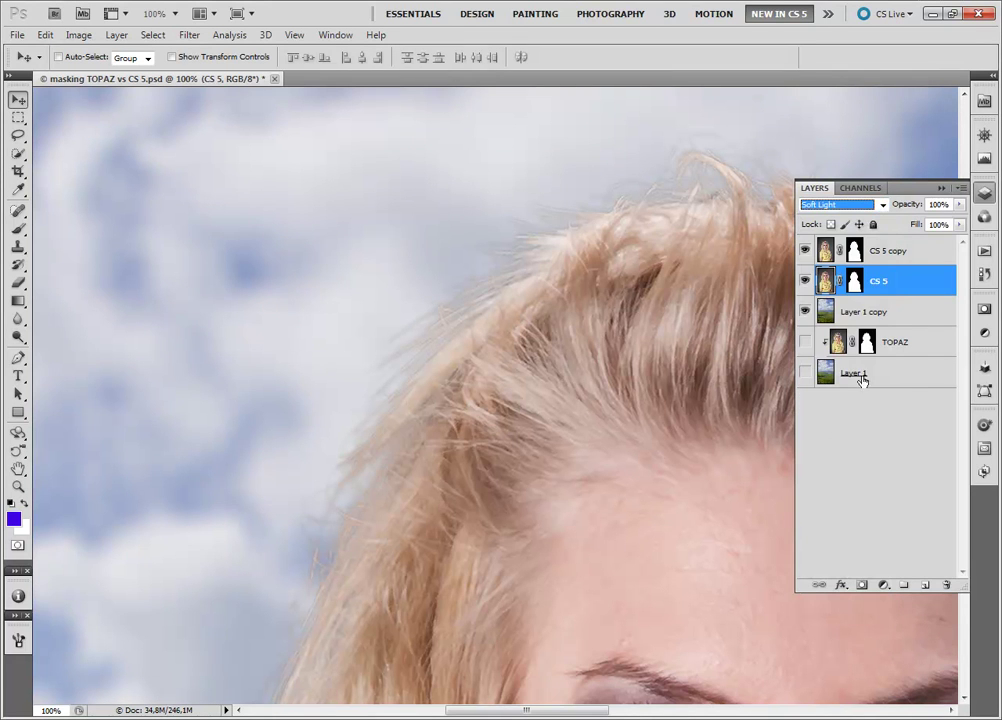
click(884, 207)
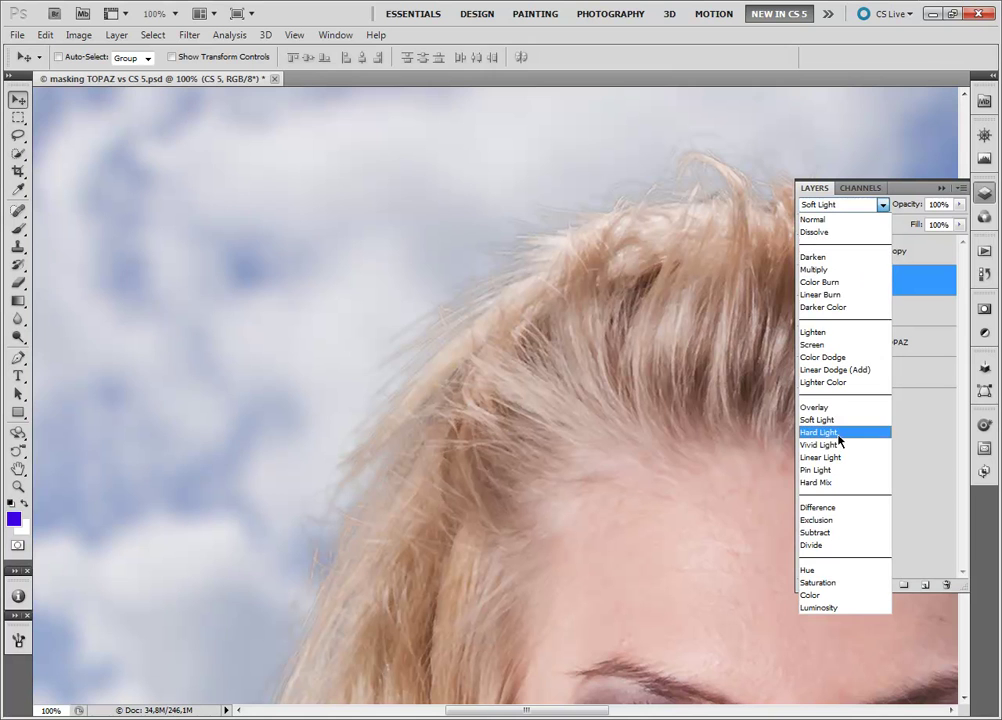
click(840, 432)
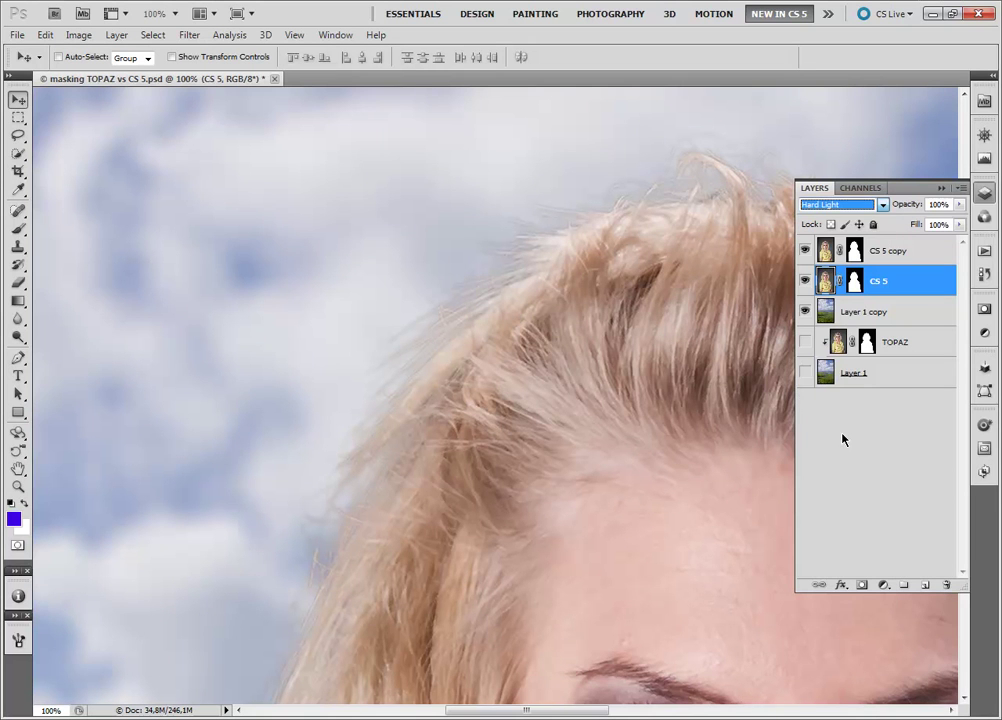
click(883, 205)
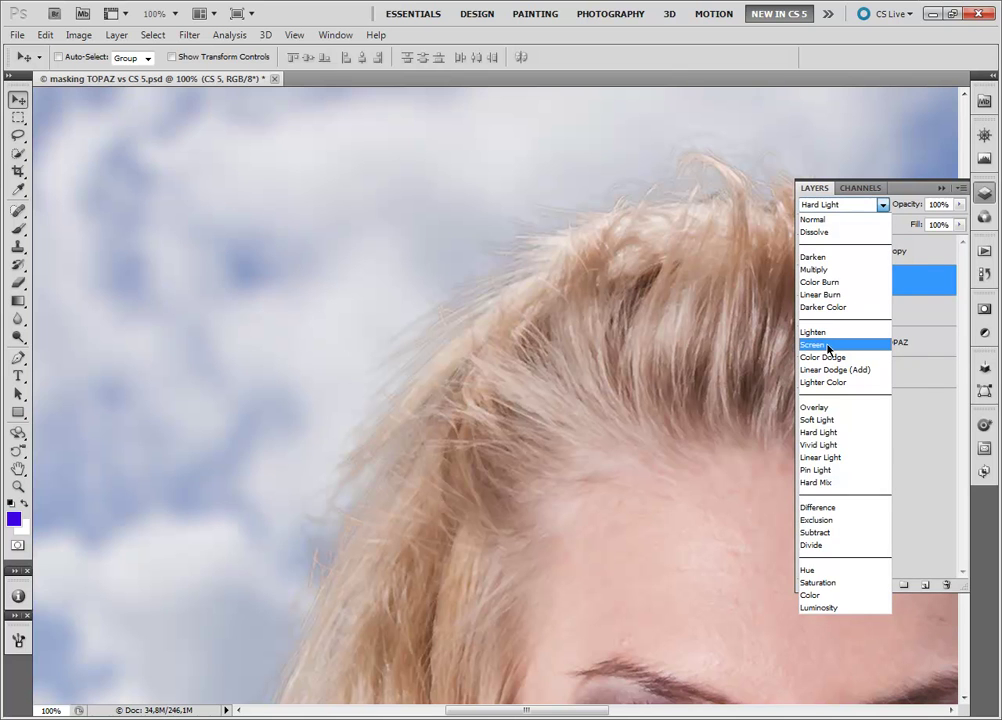
click(823, 339)
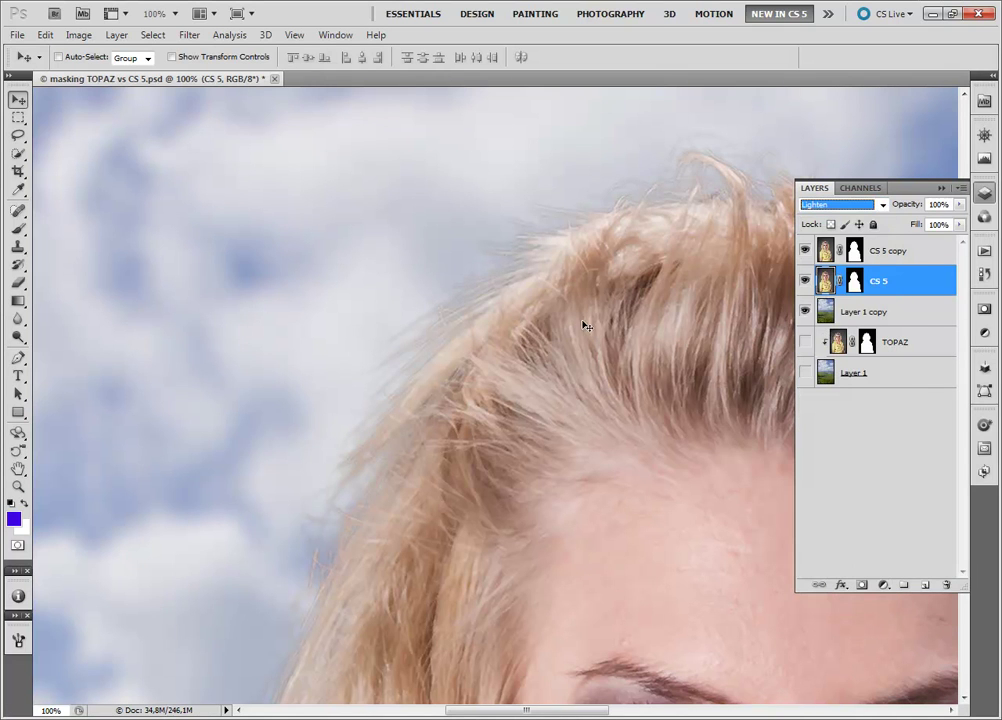
click(882, 204)
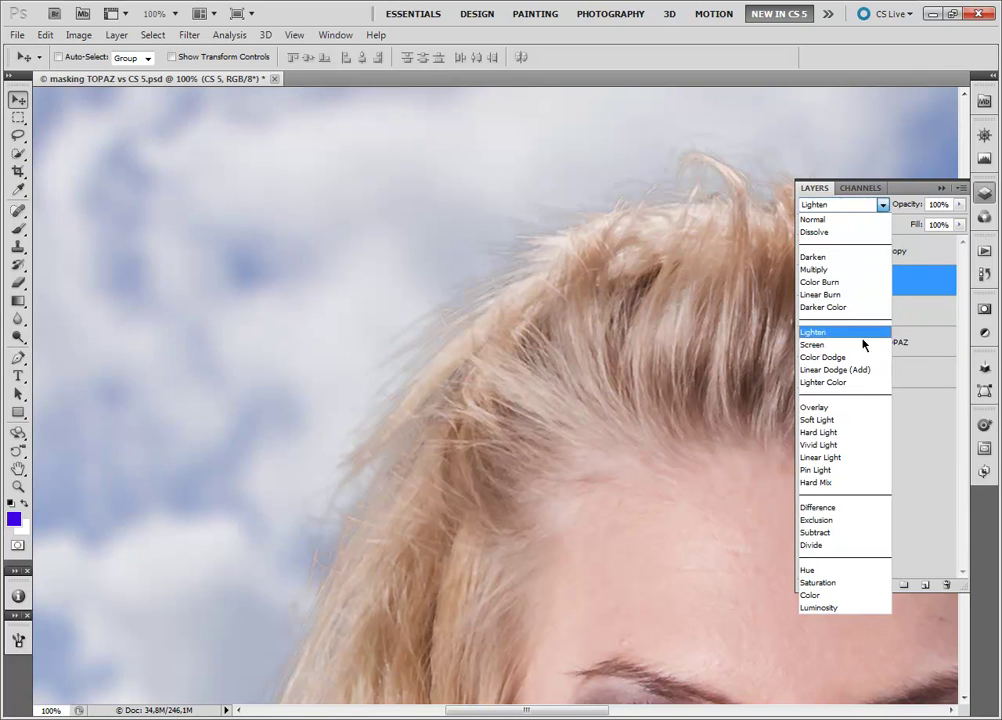
click(852, 348)
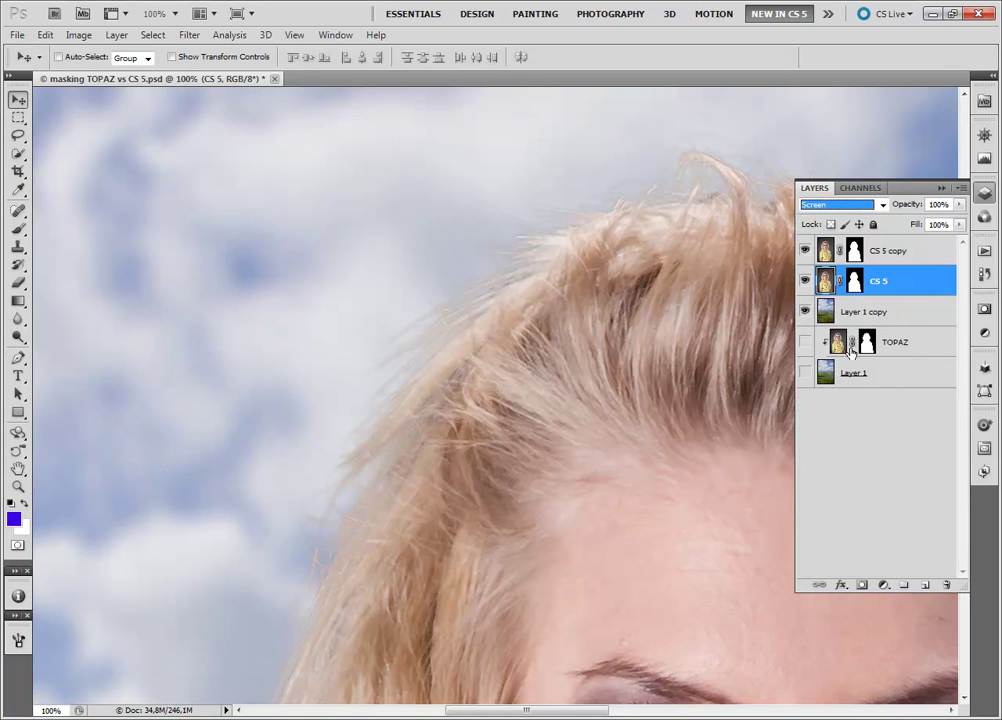
- Try Multiply, Darken and Overlay, then settle on Screen for the CS 5 layer
click(882, 205)
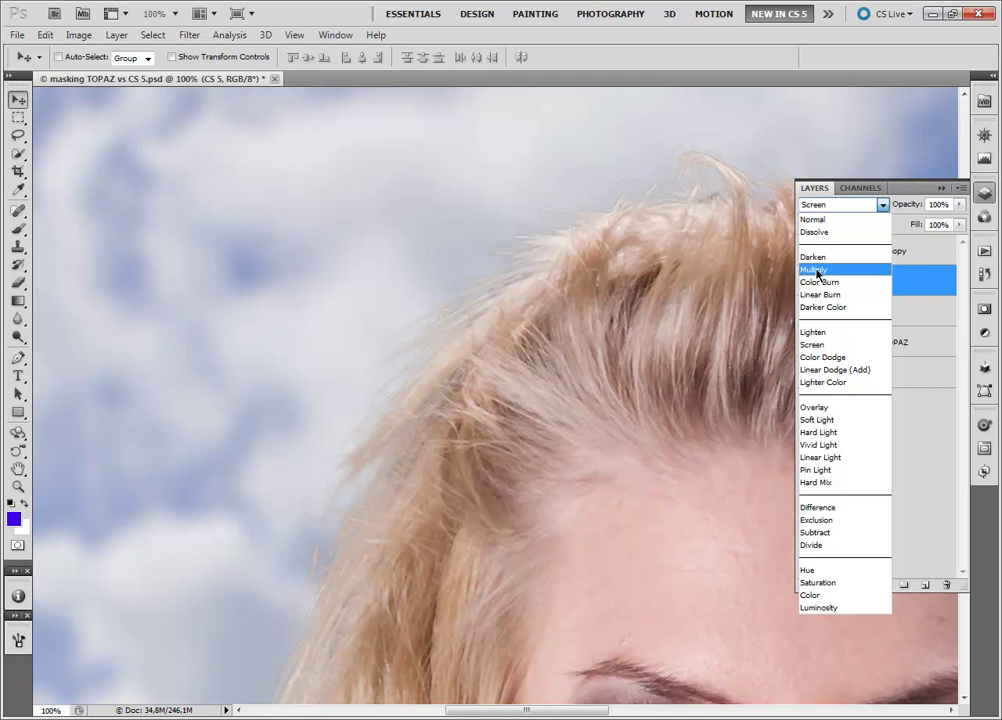
click(815, 270)
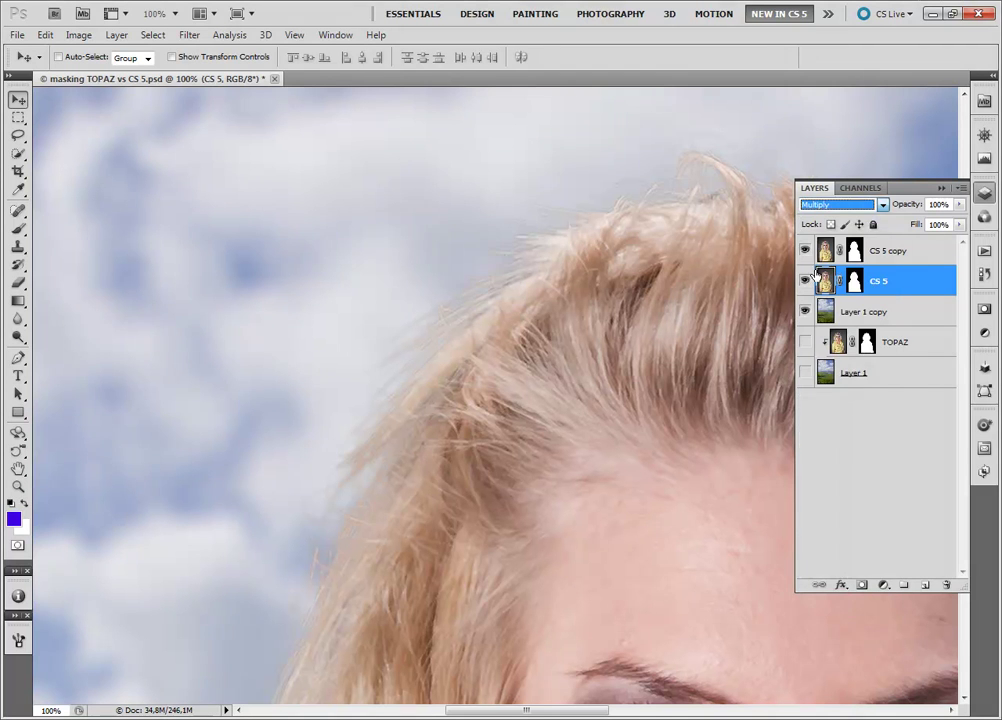
click(882, 207)
click(845, 258)
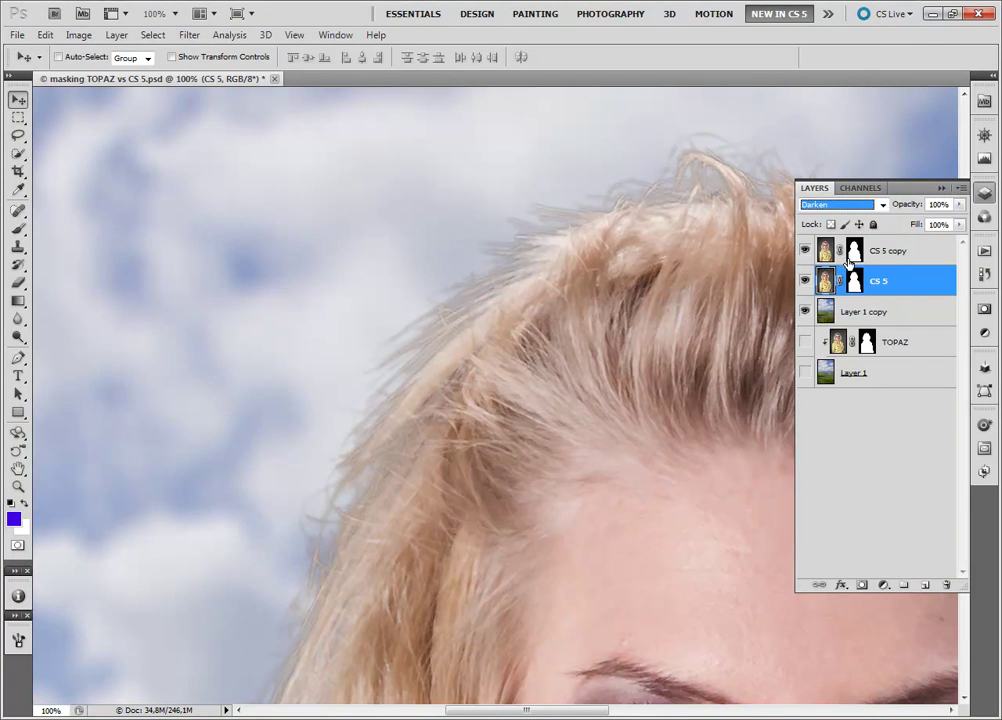
click(884, 205)
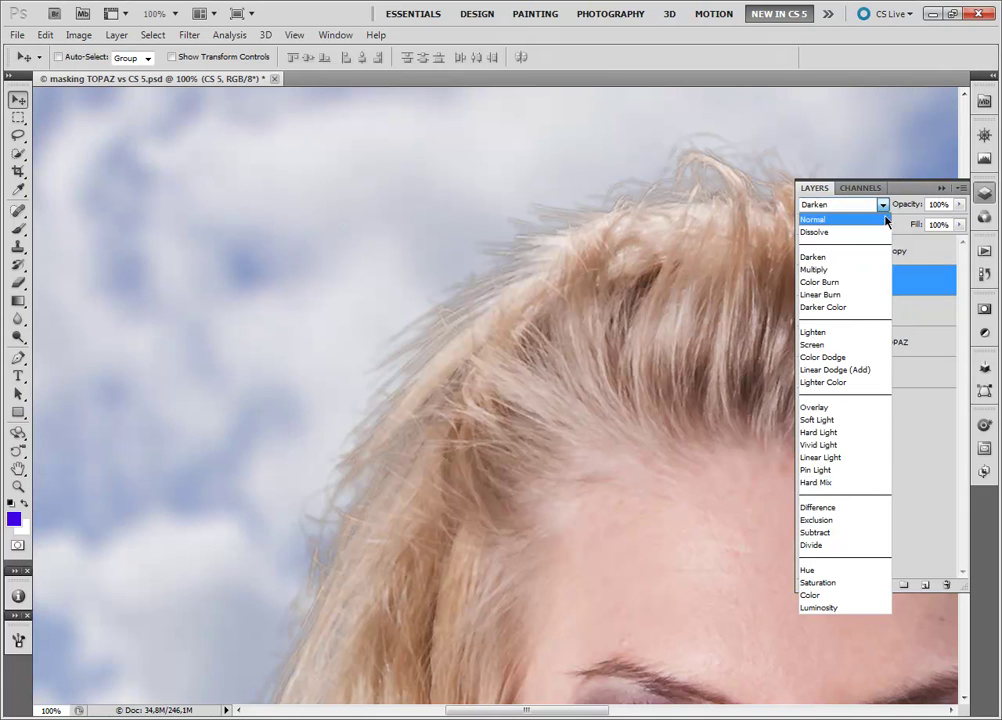
click(846, 408)
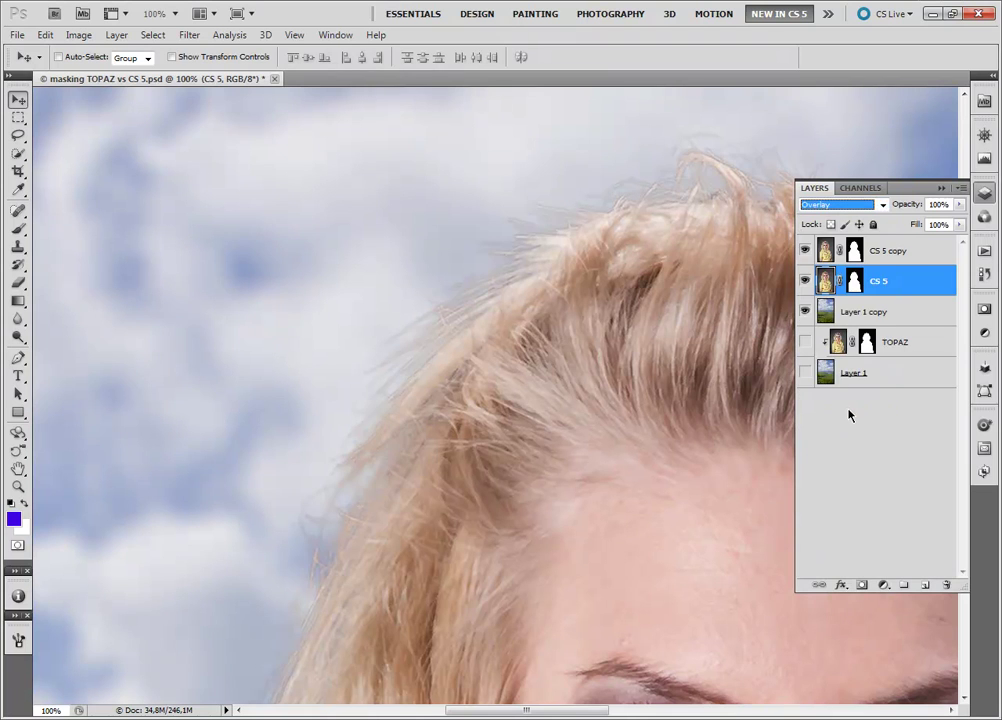
click(884, 206)
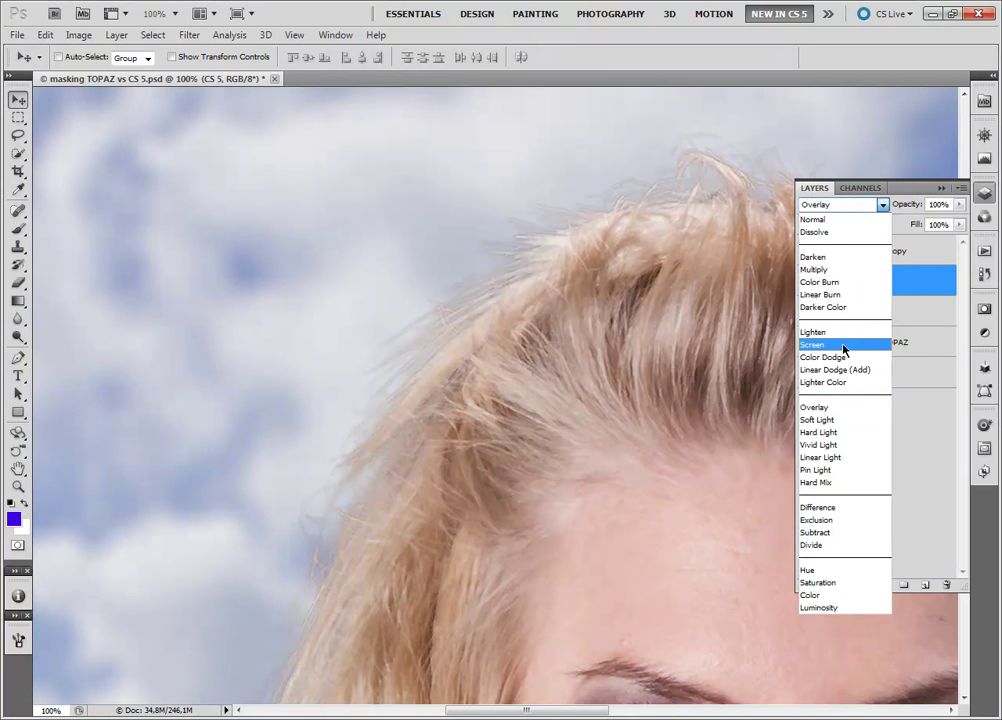
click(843, 346)
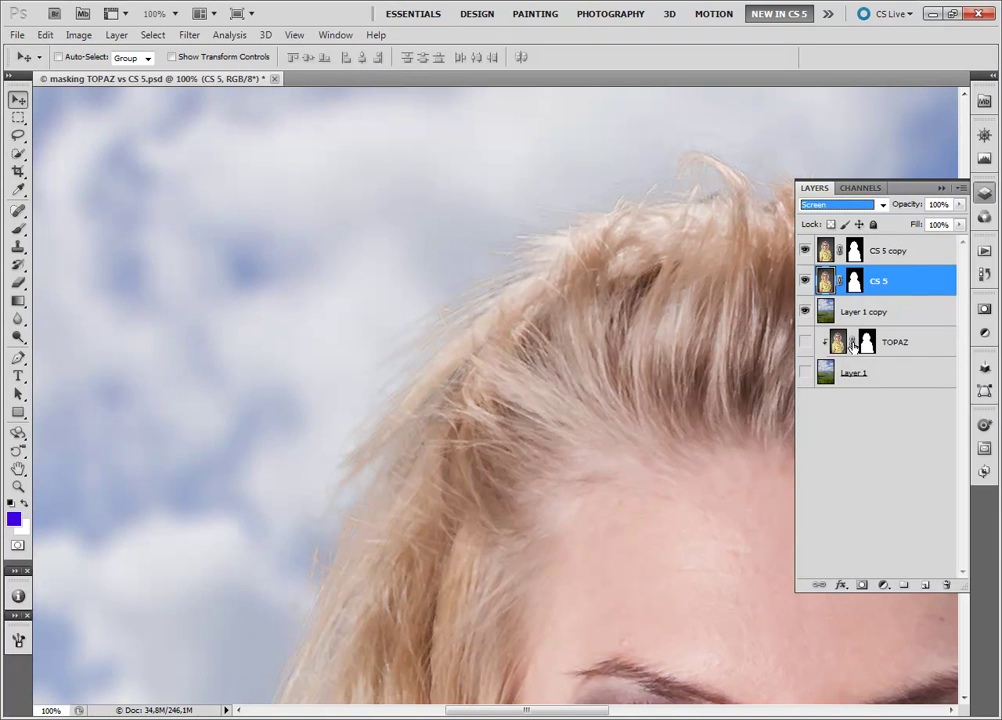
- Compare the hair with the Screen CS 5 layer on and off, then lower its opacity to 70%
drag(555, 523, 572, 409)
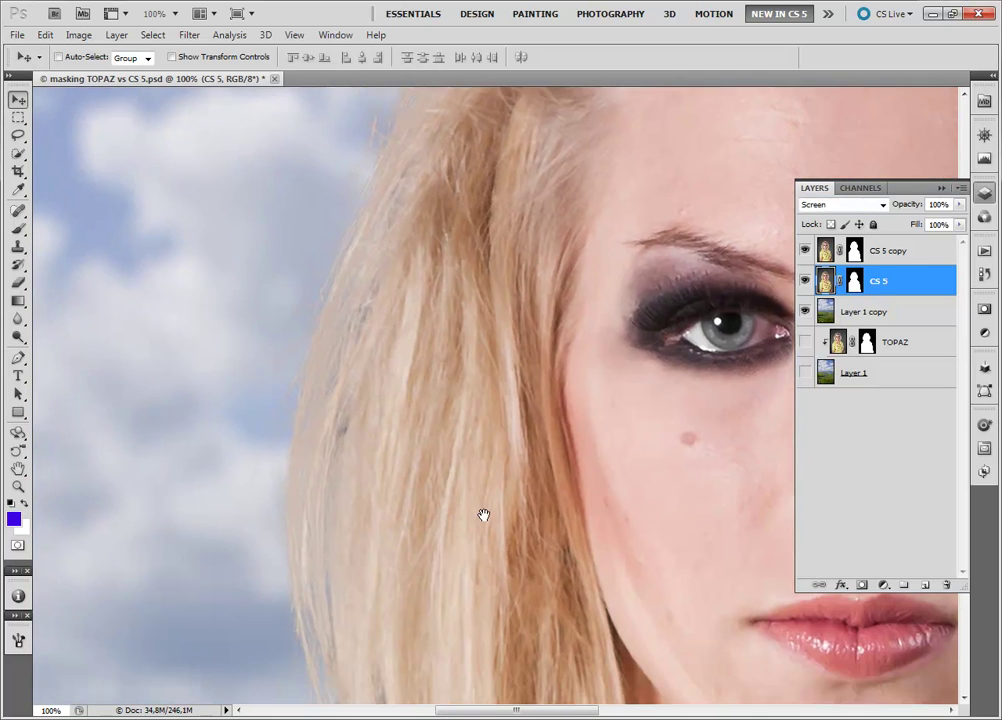
drag(483, 515, 512, 412)
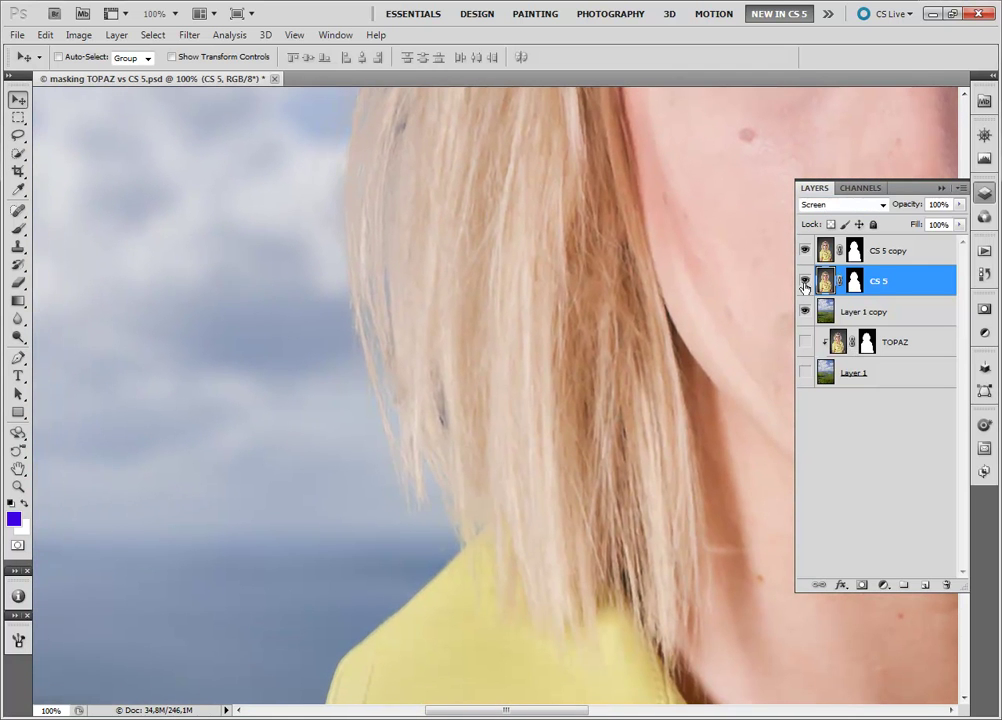
click(805, 283)
click(805, 281)
drag(691, 391, 328, 414)
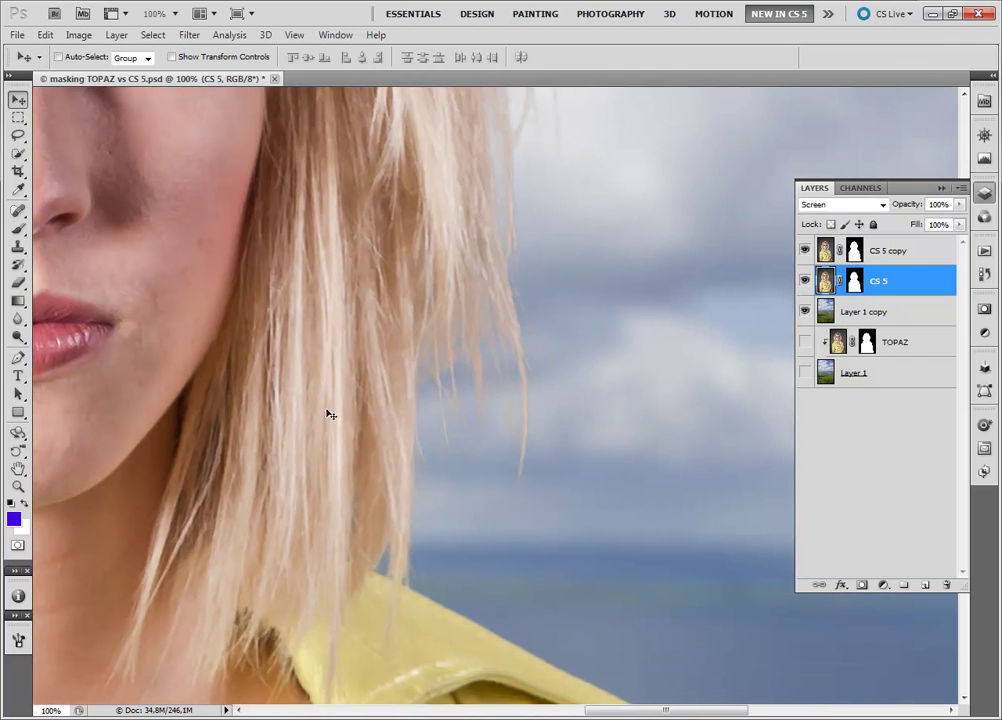
click(805, 282)
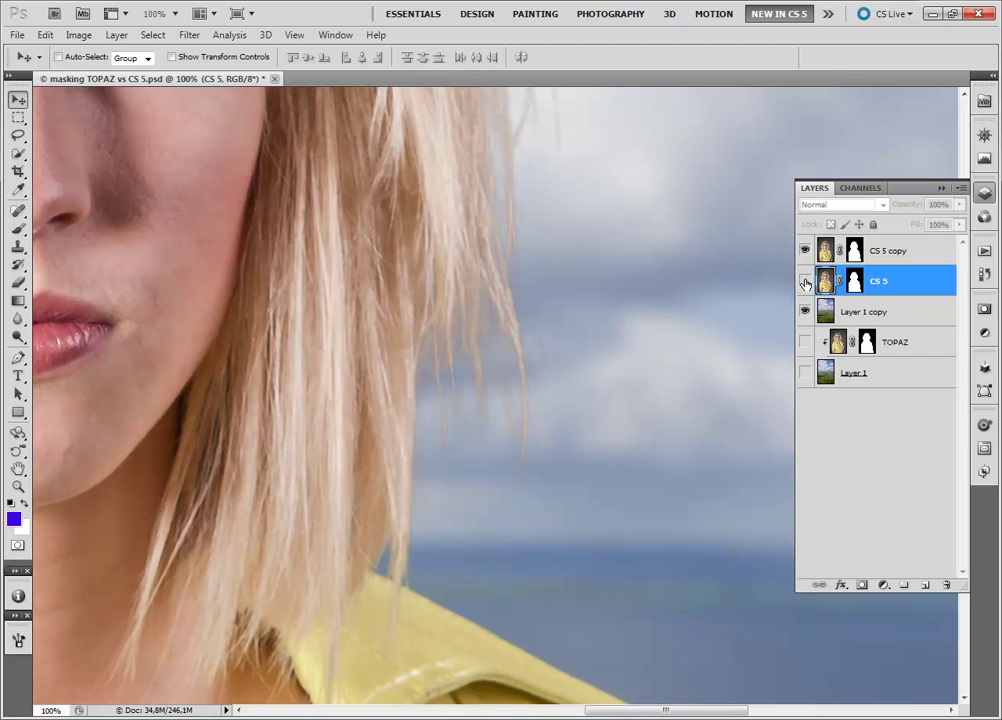
click(806, 284)
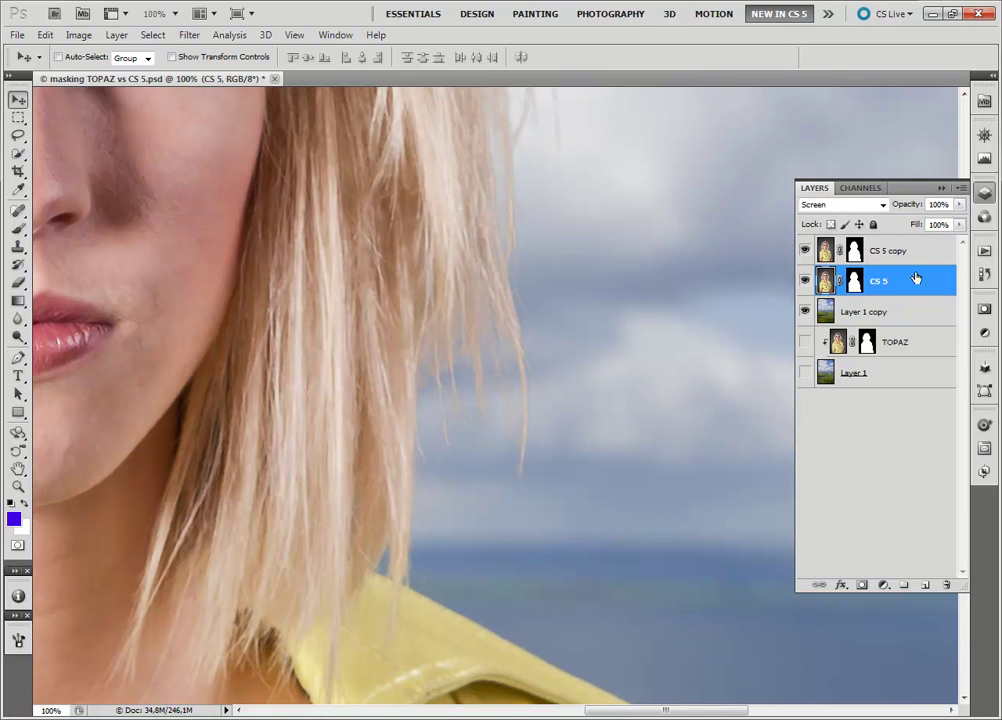
drag(912, 204, 900, 205)
- Drop the CS 5 layer to 50% opacity and compare the hairline with it hidden and shown
click(806, 282)
click(806, 282)
drag(910, 205, 897, 205)
mouse_move(443, 259)
mouse_down()
mouse_move(465, 505)
mouse_move(403, 478)
mouse_move(414, 604)
mouse_up()
drag(367, 405, 454, 476)
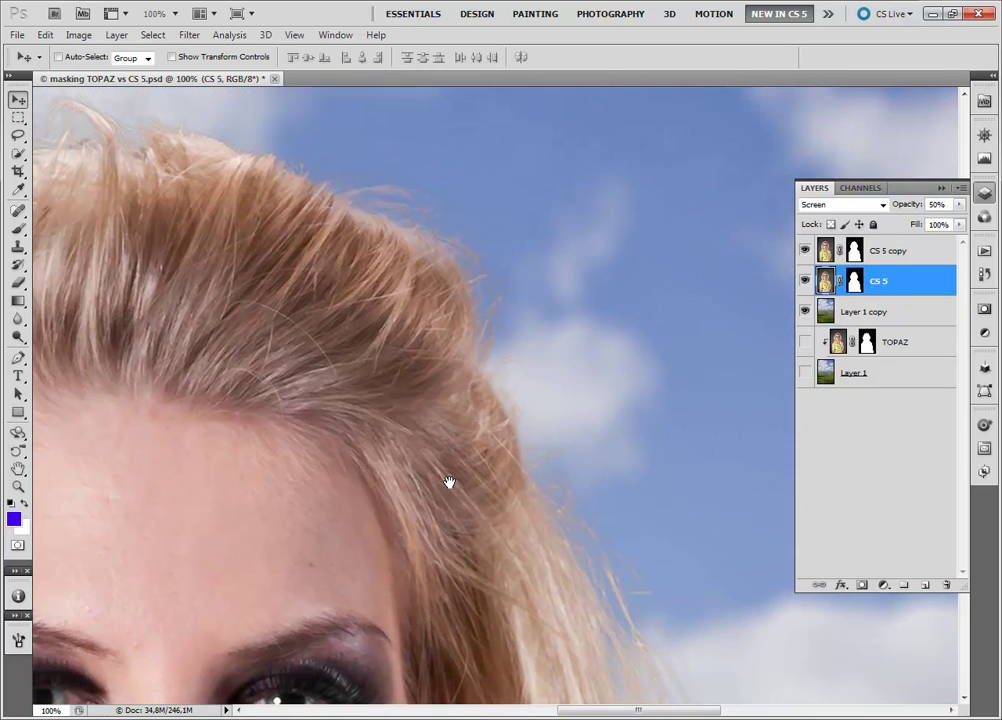
mouse_move(349, 389)
mouse_down()
mouse_move(488, 385)
mouse_move(660, 345)
mouse_up()
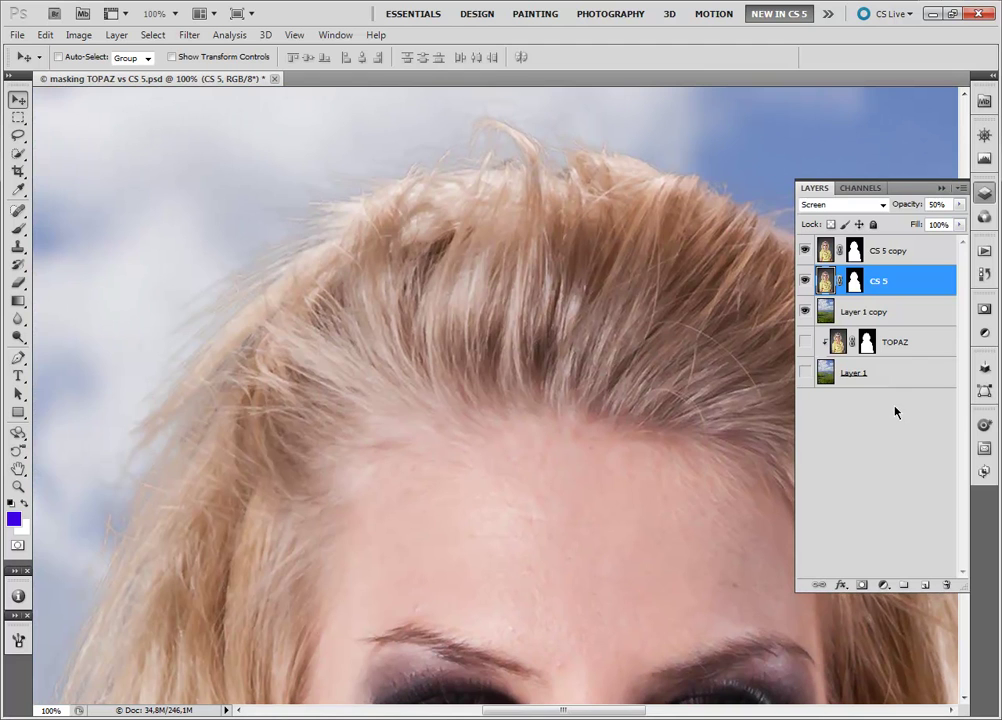
click(805, 281)
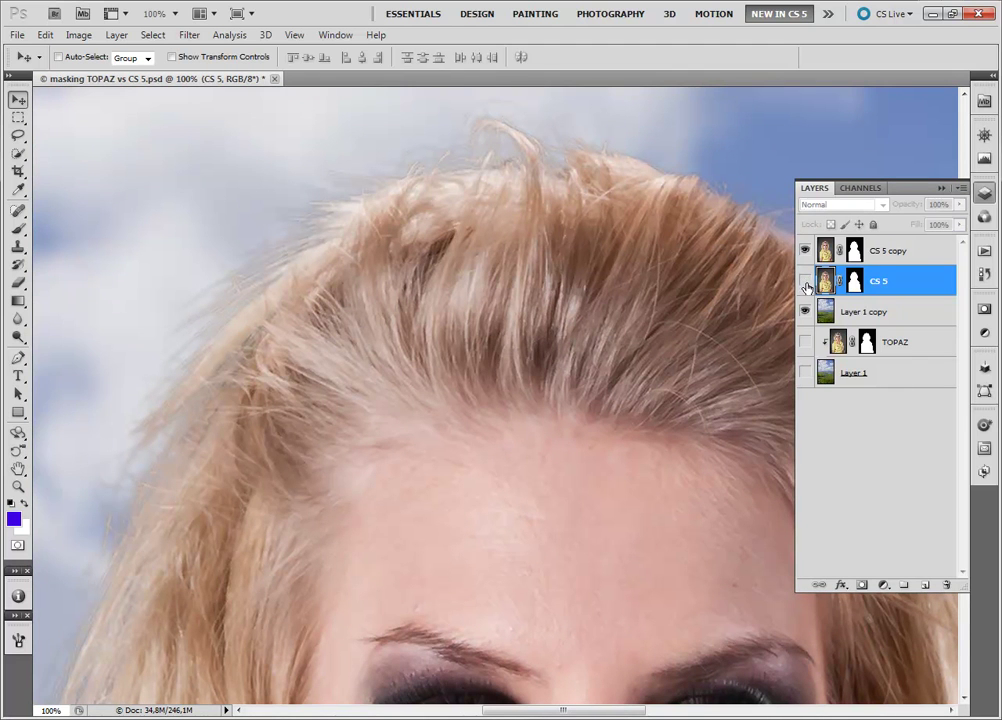
click(805, 281)
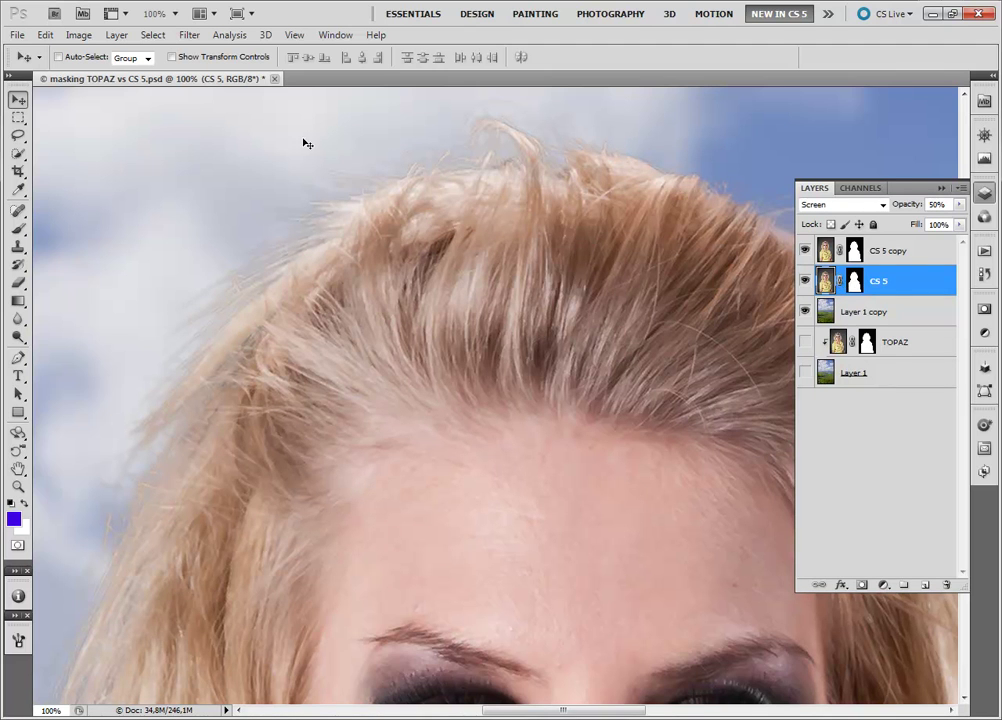
- Zoom to 25% and center the full composite in the window
click(175, 16)
click(172, 34)
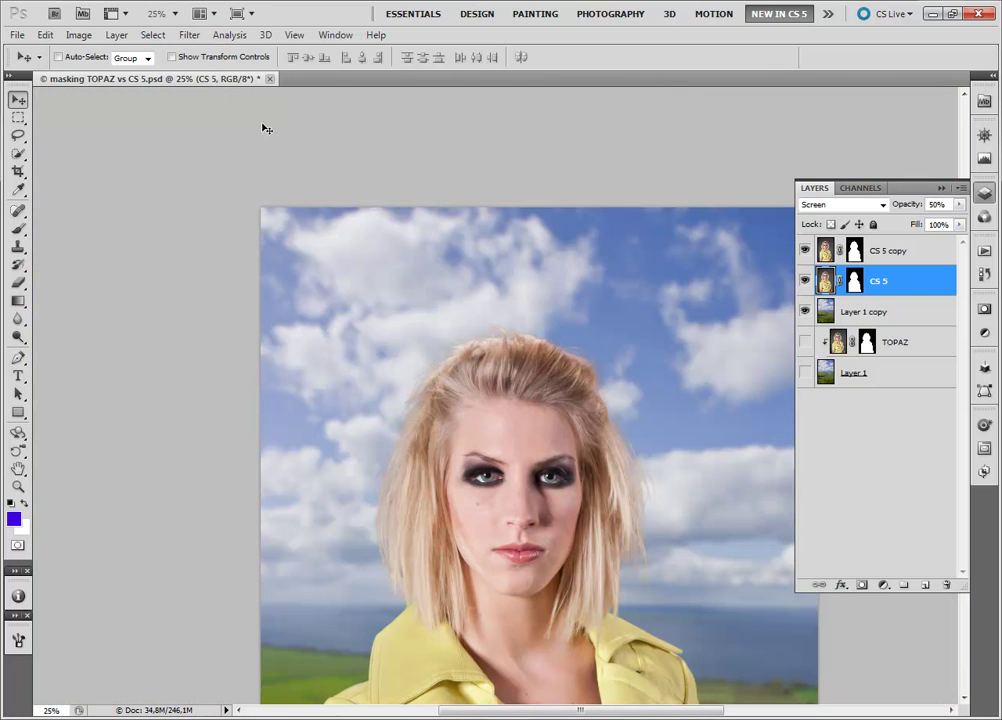
drag(519, 413, 473, 230)
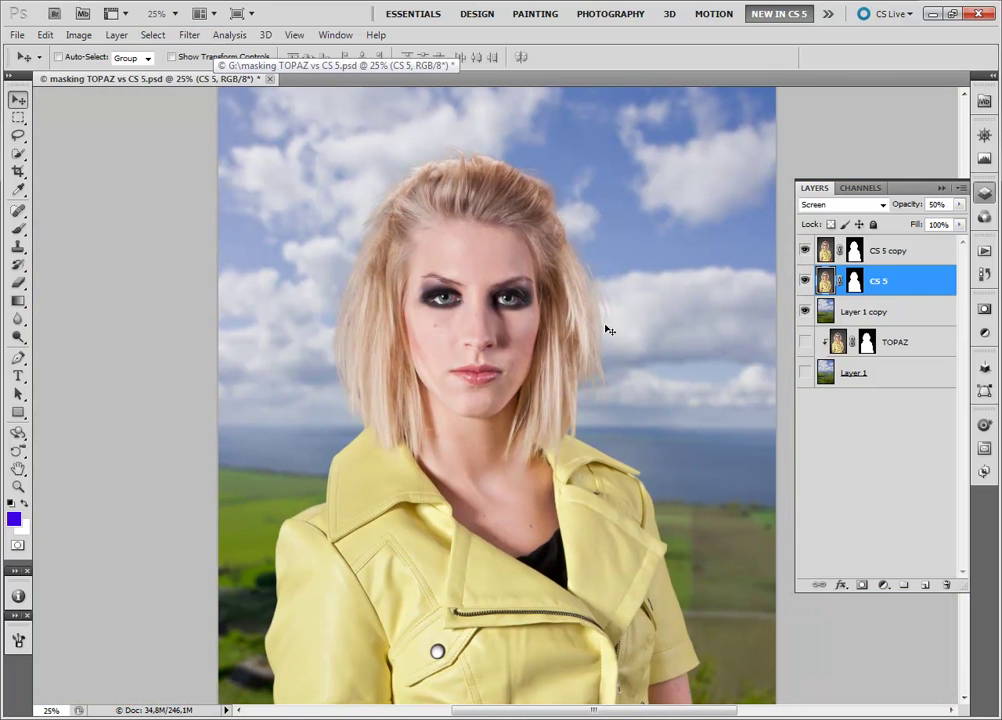